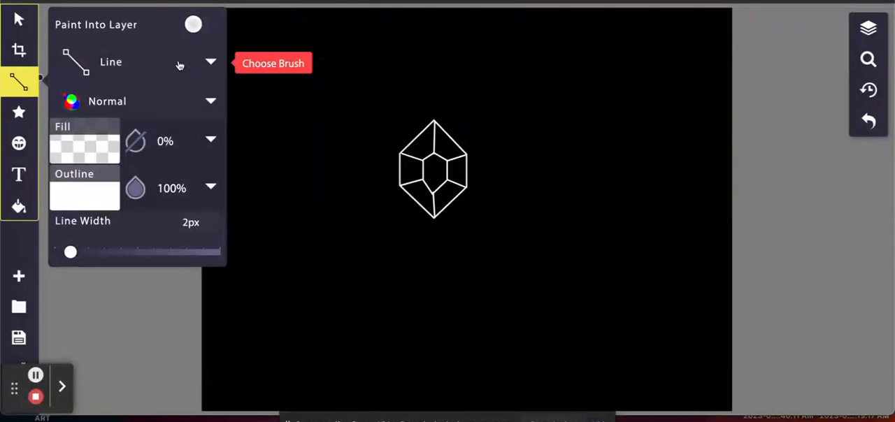
Step: With the Line brush at 2 px in white, draw a closed five-sided diamond outline below the existing gem, top edge about 93 px
click(180, 66)
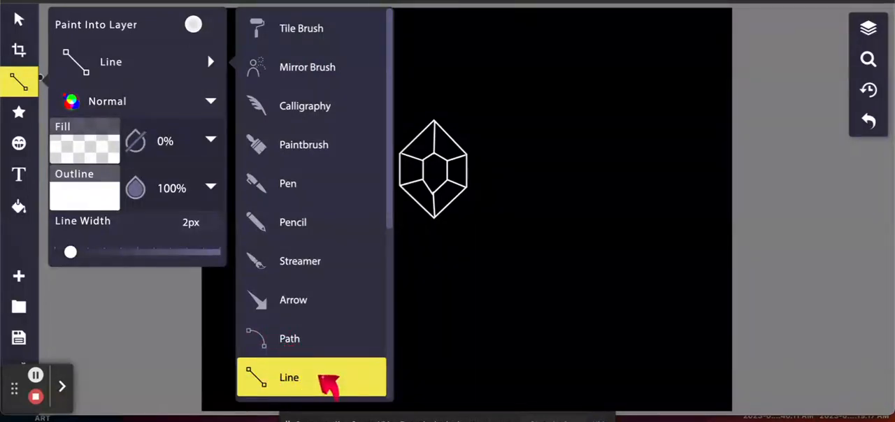
click(19, 81)
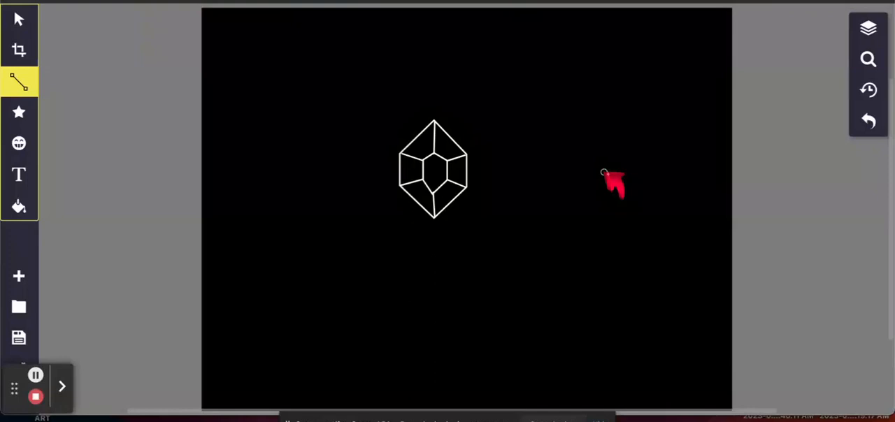
click(15, 81)
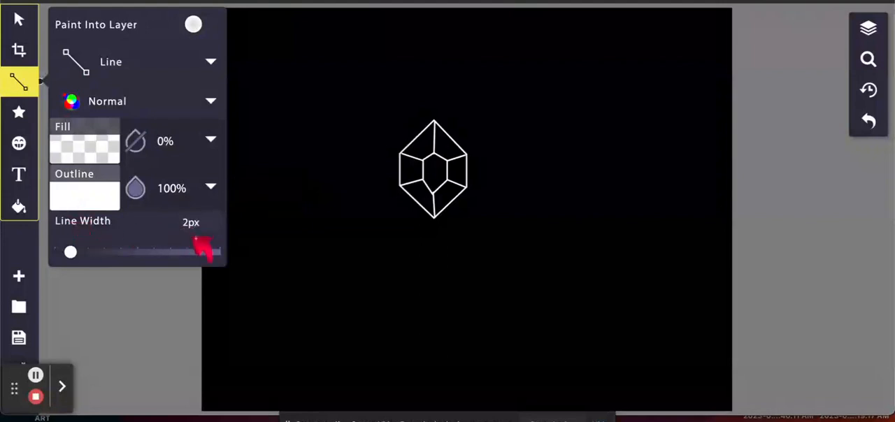
click(8, 87)
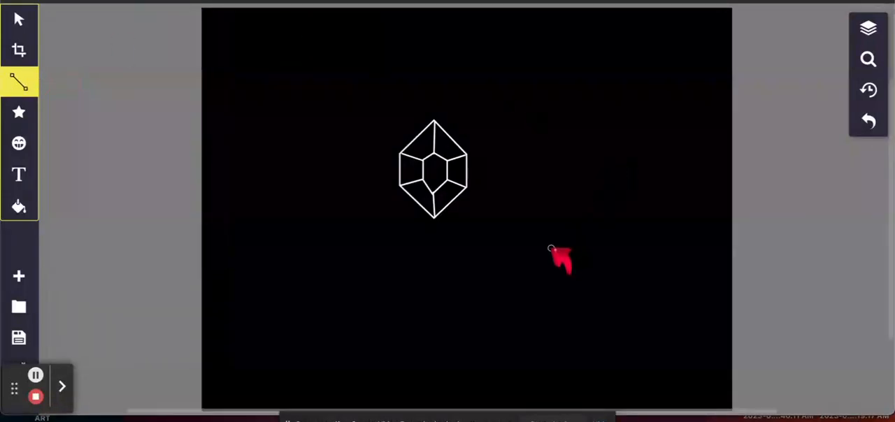
click(507, 258)
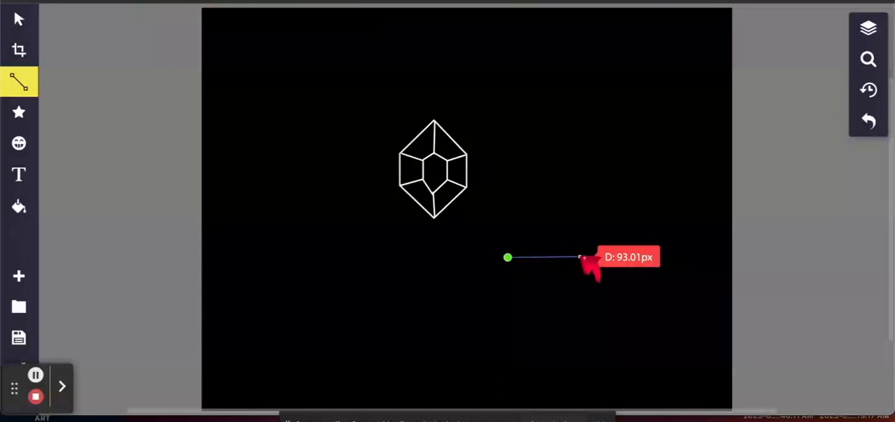
click(580, 258)
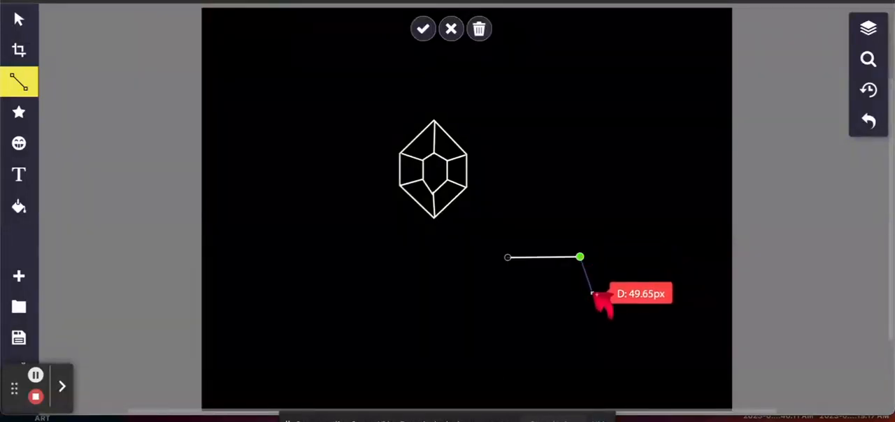
click(596, 280)
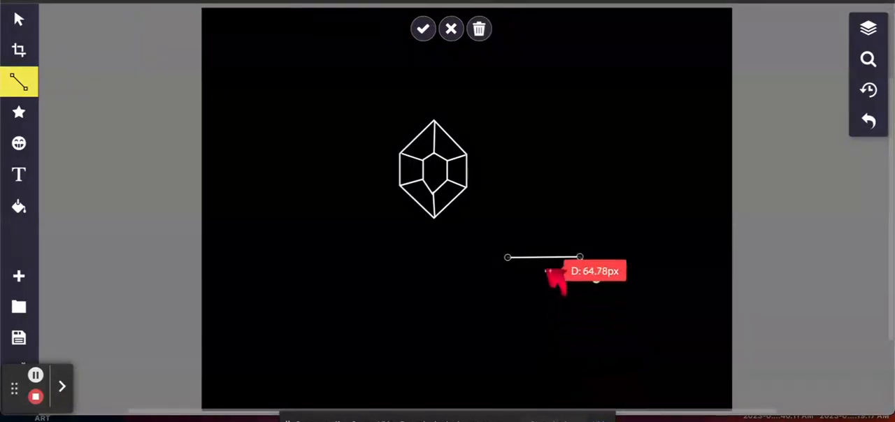
click(549, 346)
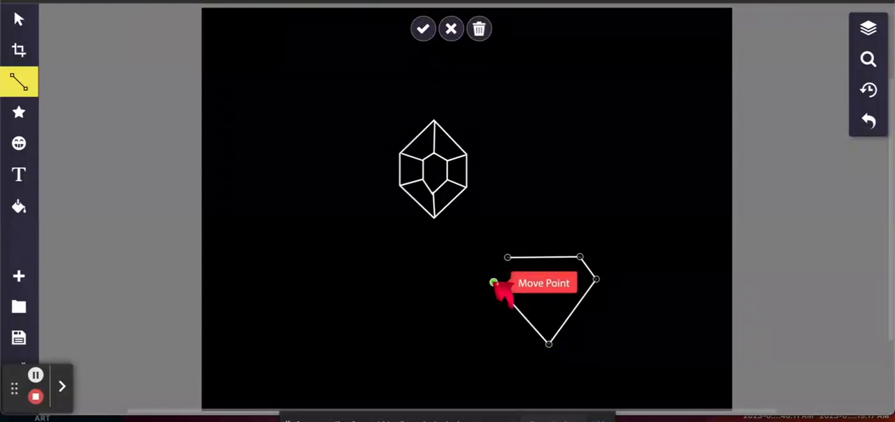
click(494, 282)
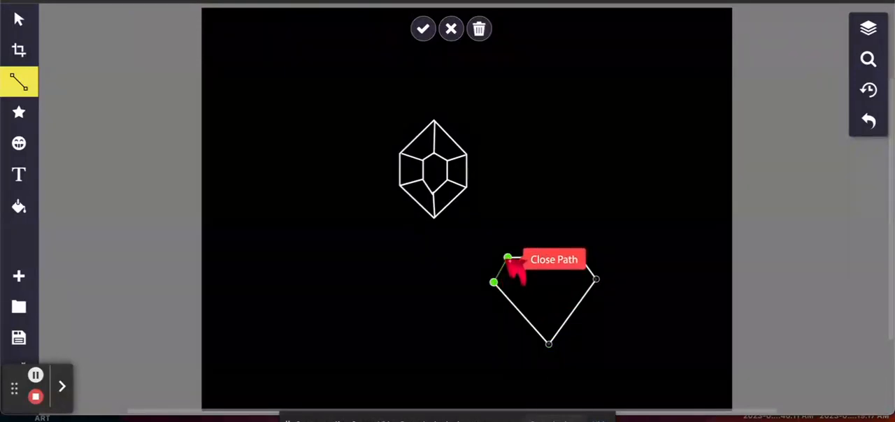
click(508, 259)
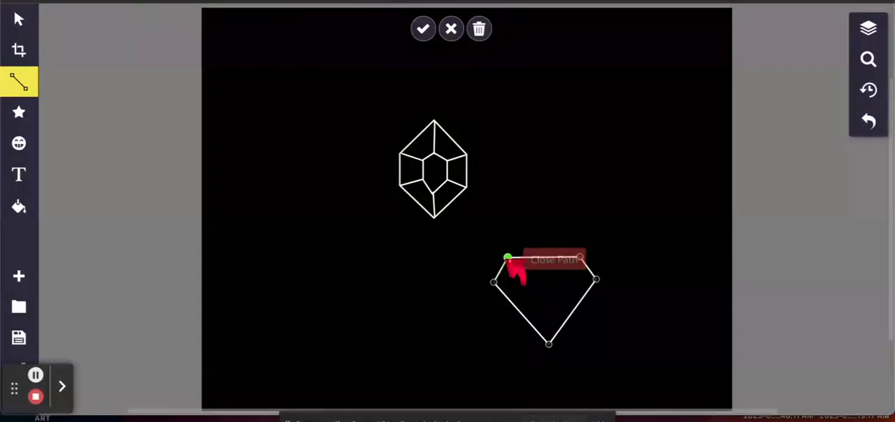
click(423, 29)
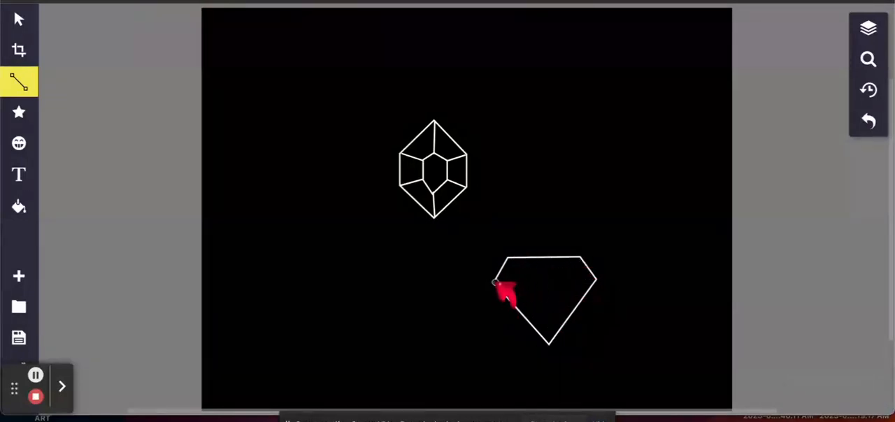
Step: Add the diamond's facet lines: one across its side corners, two from the top corners to the bottom tip, and a peak touching the top edge
drag(494, 282, 423, 30)
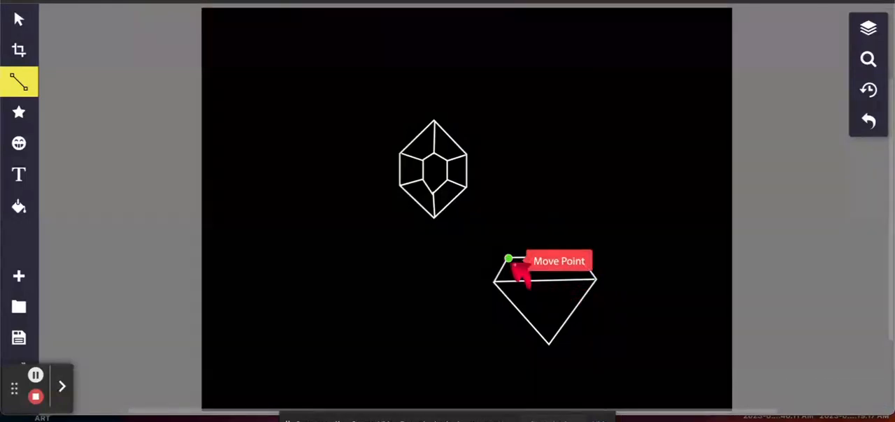
drag(511, 260, 550, 343)
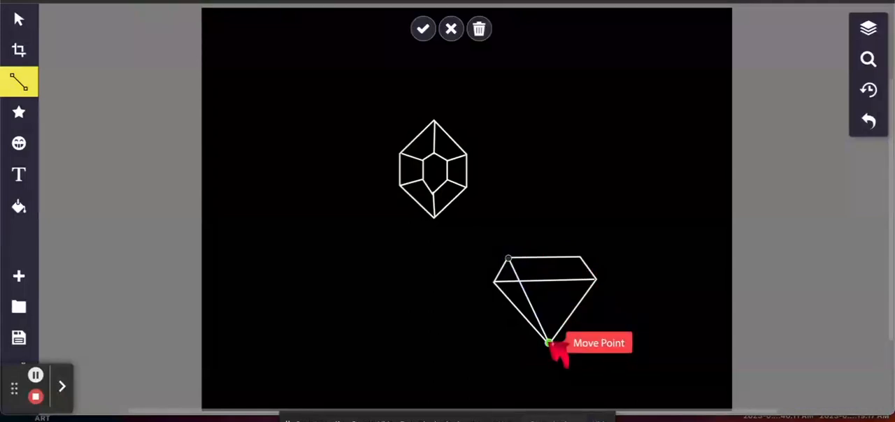
click(423, 30)
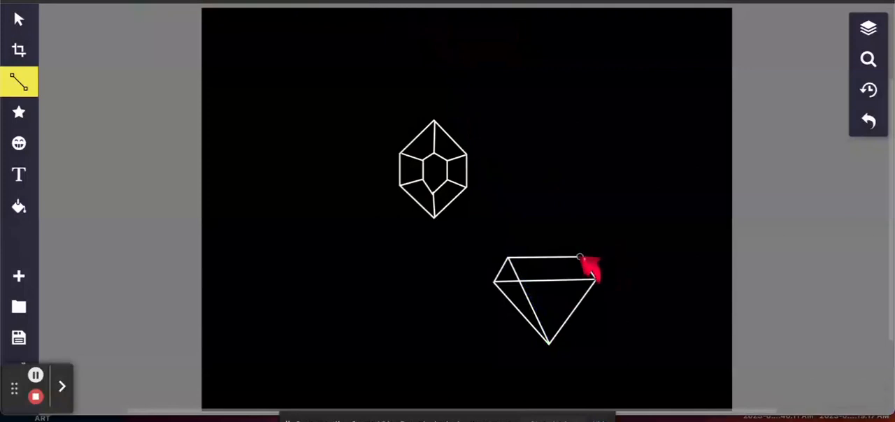
drag(581, 258, 551, 344)
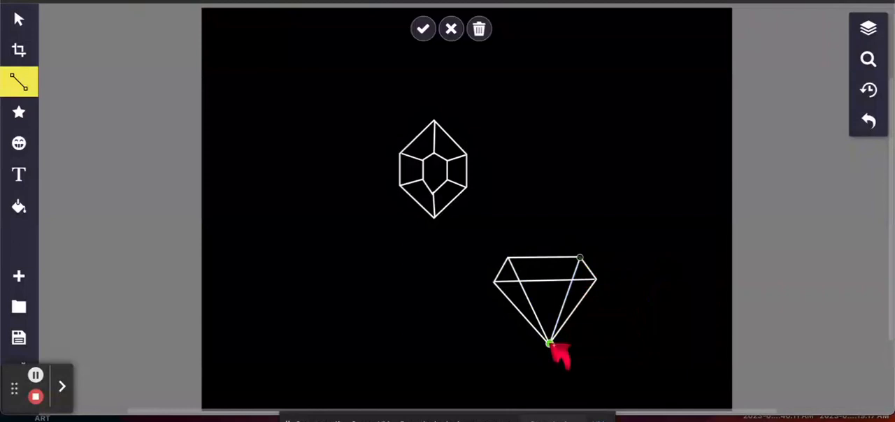
click(423, 29)
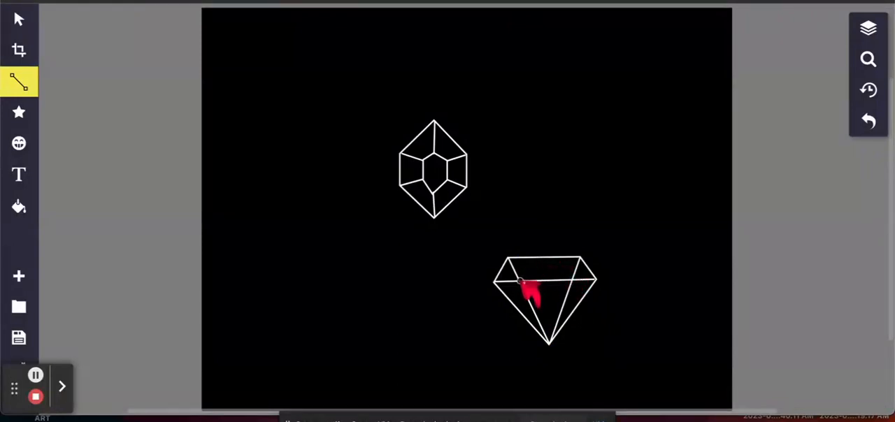
mouse_move(519, 280)
mouse_down()
mouse_move(545, 258)
mouse_move(574, 280)
mouse_up()
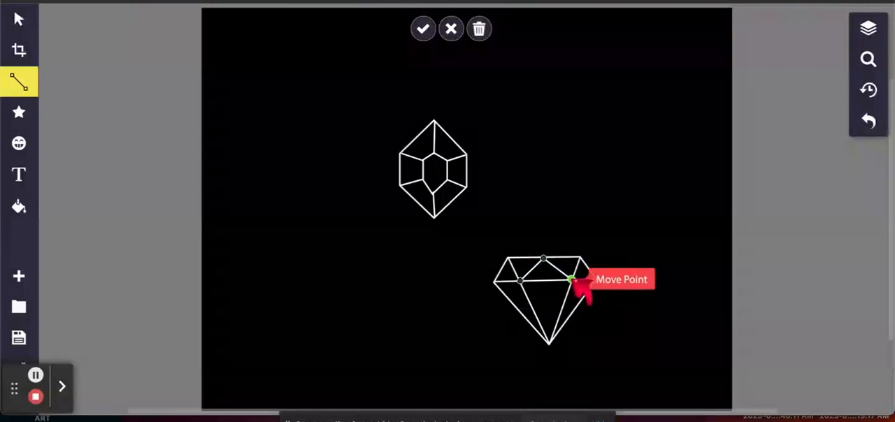
click(423, 28)
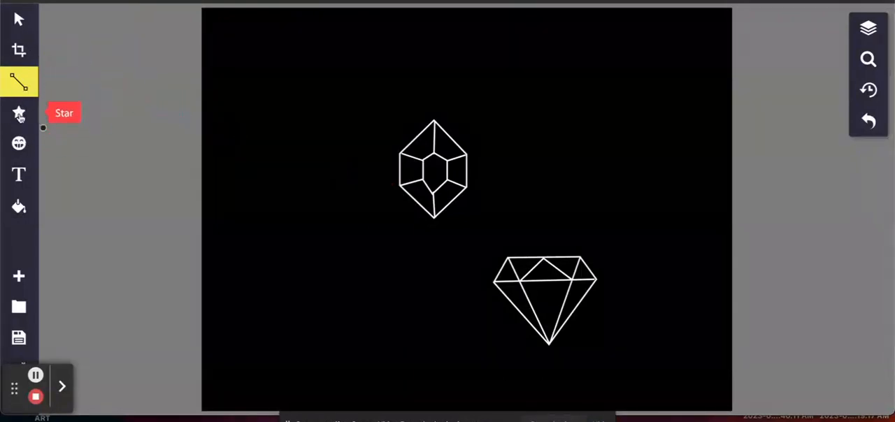
Step: Paint the upper gem's top-left facet with the Paintbrush, using pink outline #FFB4DE, line width 3.34 px and blur 5.57 px
click(19, 83)
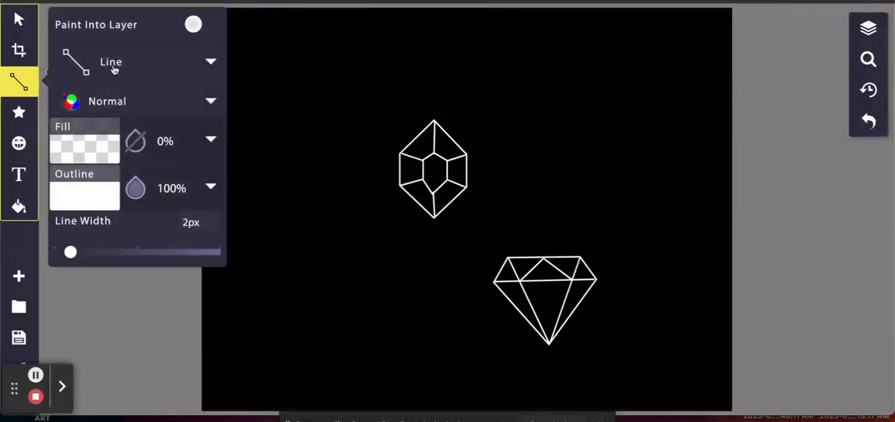
click(208, 62)
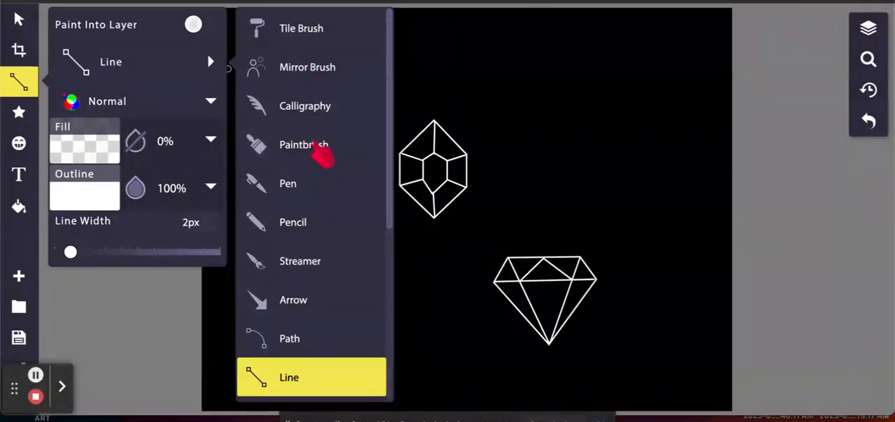
click(321, 149)
click(78, 203)
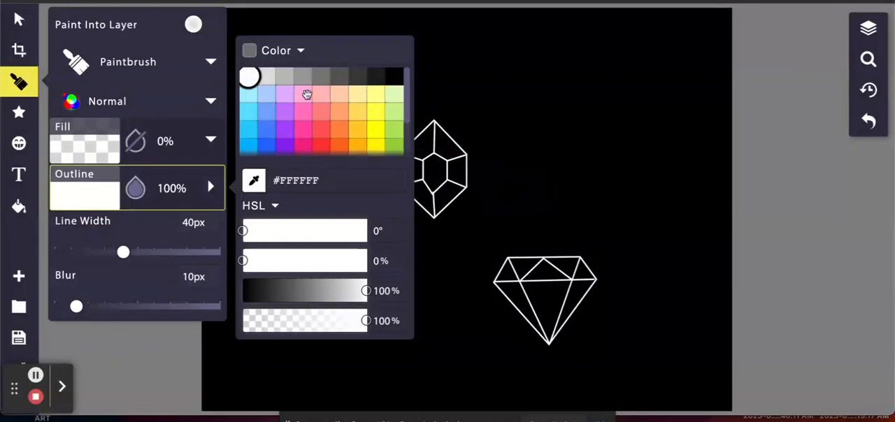
click(304, 94)
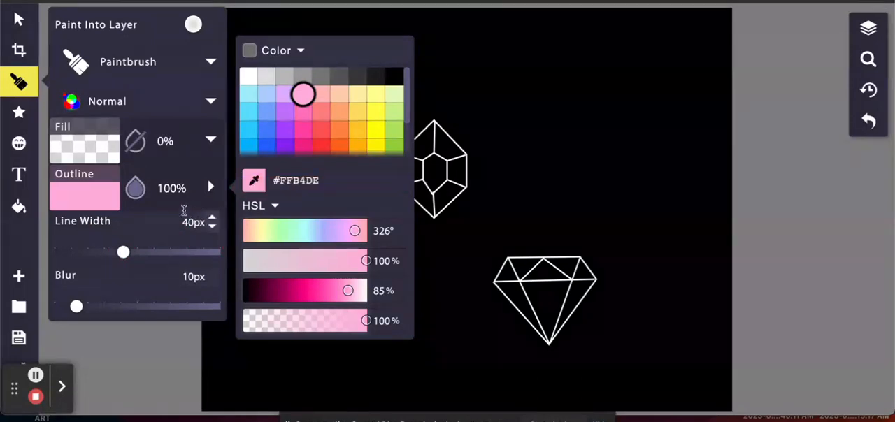
drag(123, 252, 86, 252)
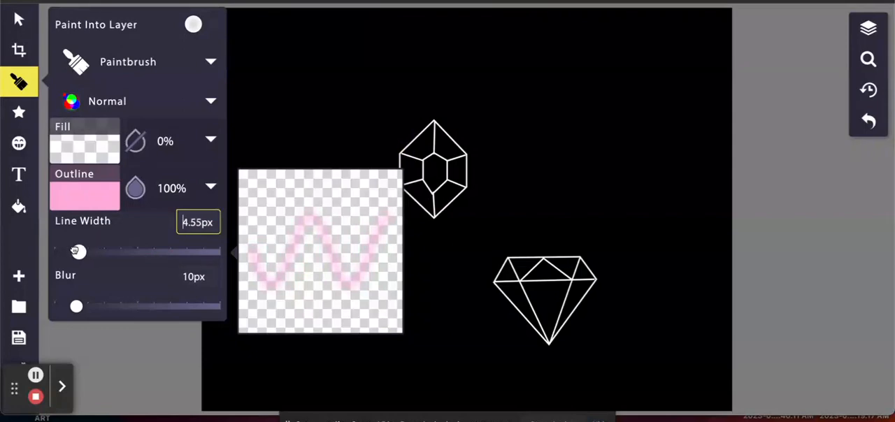
drag(73, 250, 74, 252)
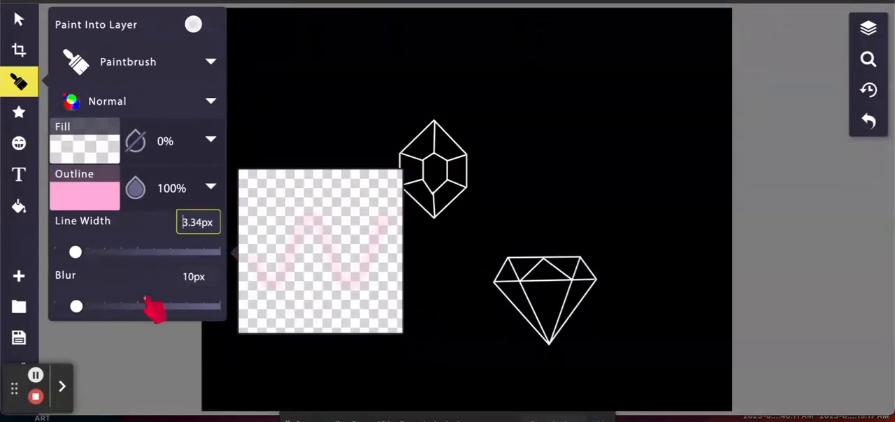
drag(76, 306, 67, 308)
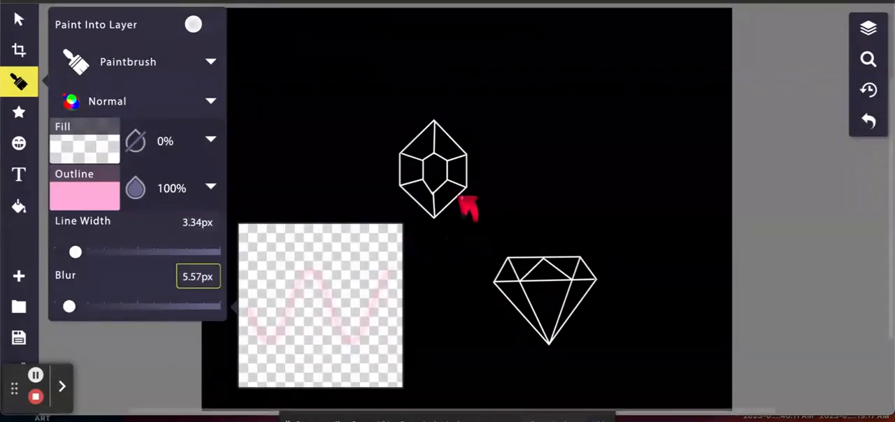
click(425, 142)
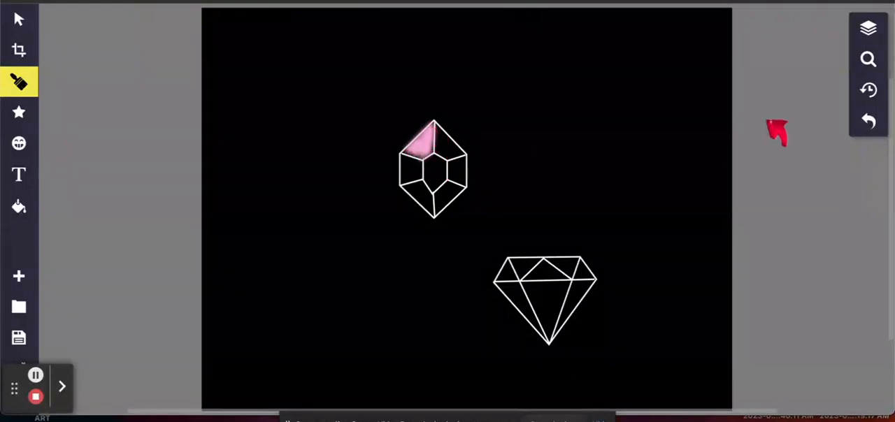
Step: Select all the Line layers between the Paintbrush layer and the background, and combine them into one group
click(869, 29)
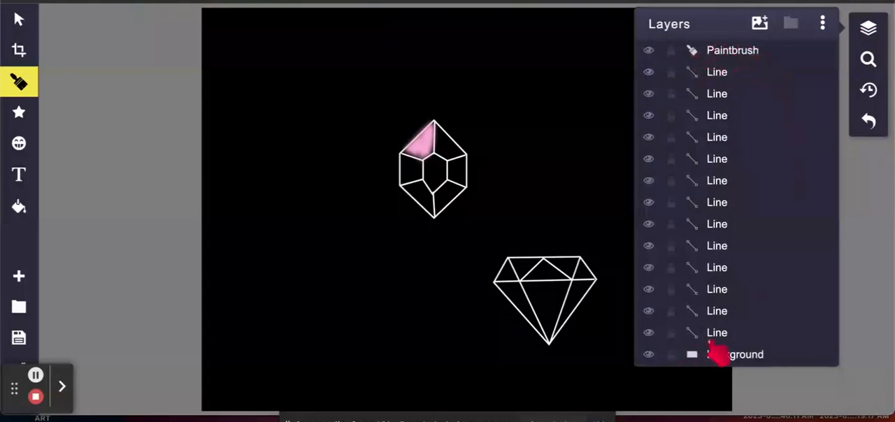
click(730, 74)
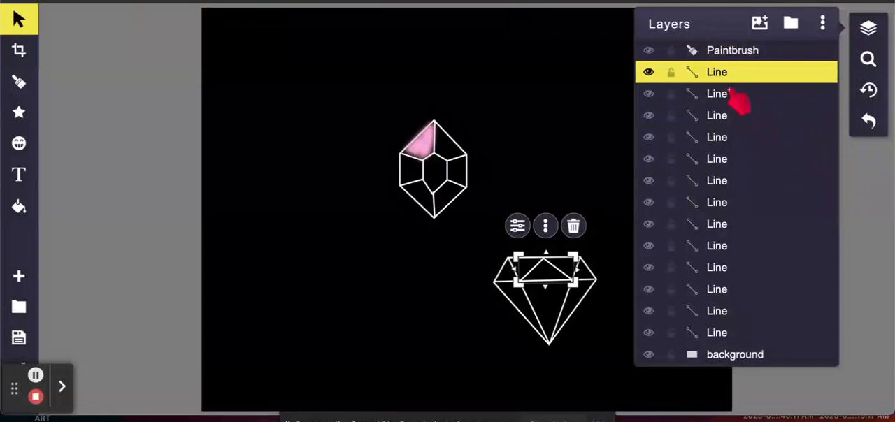
shift+click(731, 95)
shift+click(731, 118)
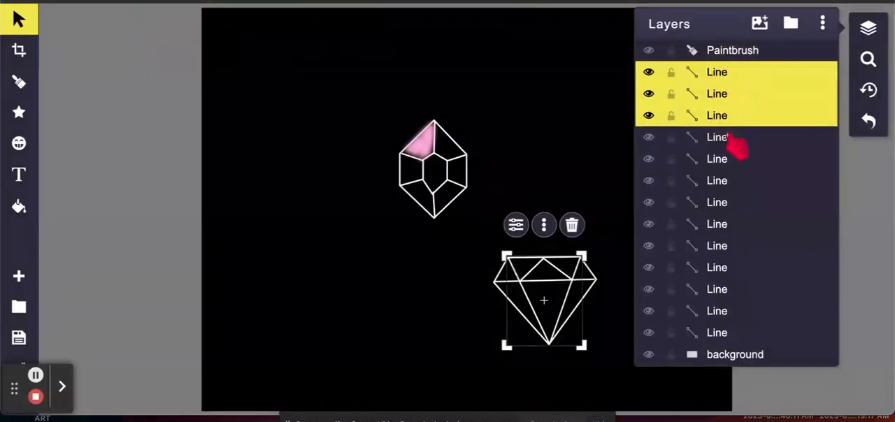
shift+click(732, 138)
shift+click(732, 160)
shift+click(728, 183)
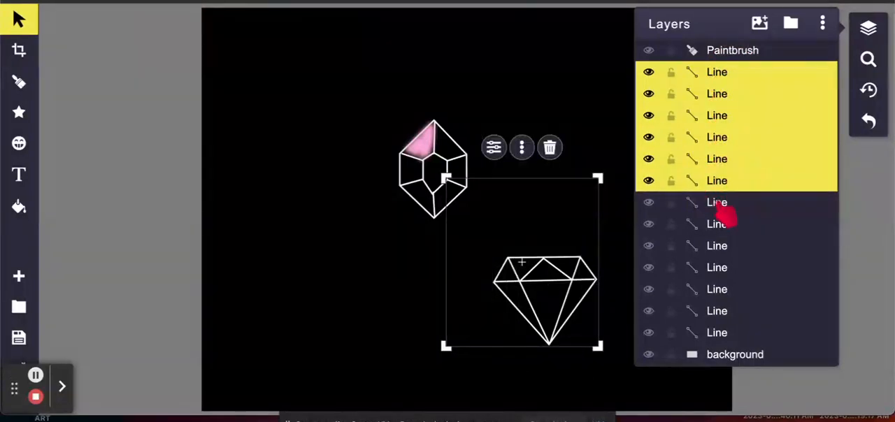
shift+click(727, 203)
shift+click(726, 226)
shift+click(724, 249)
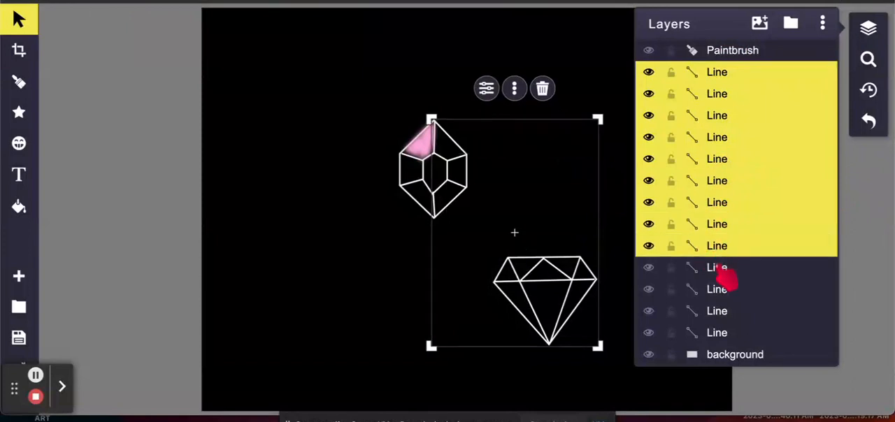
shift+click(726, 269)
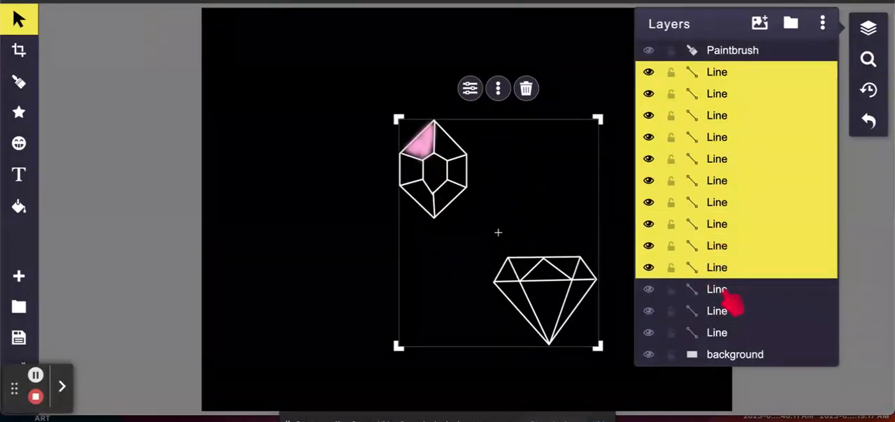
shift+click(728, 292)
shift+click(722, 313)
shift+click(723, 337)
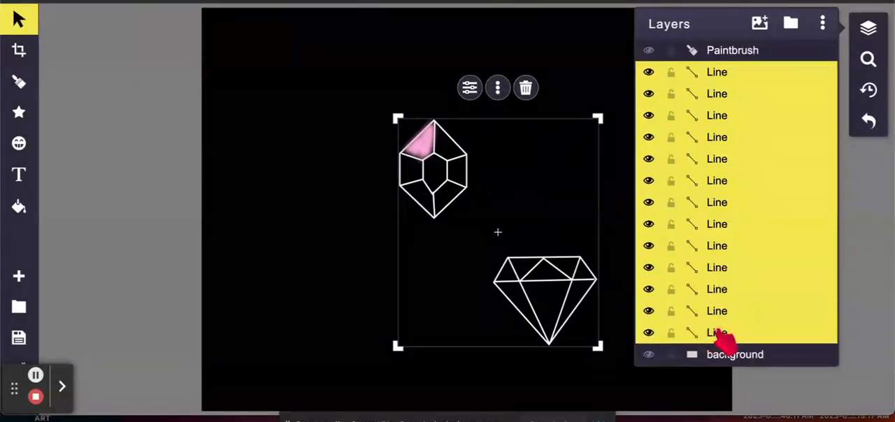
click(791, 24)
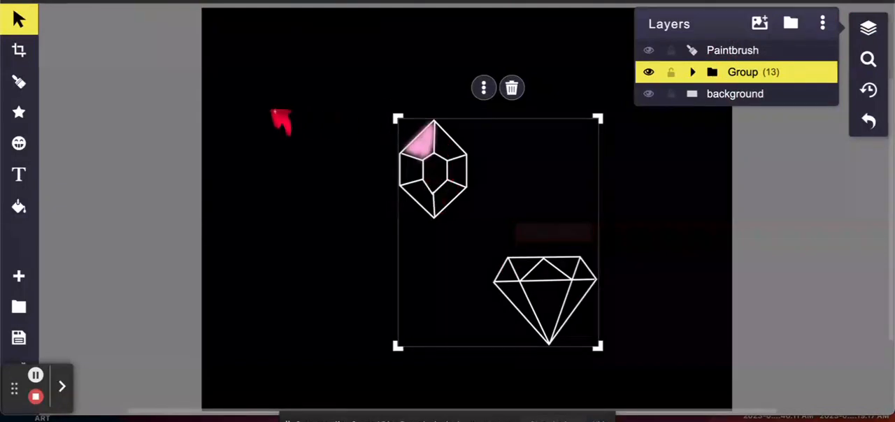
Step: Paint the upper gem's bottom-right facet with the Paintbrush in the current #FFB4DE outline pink
click(19, 84)
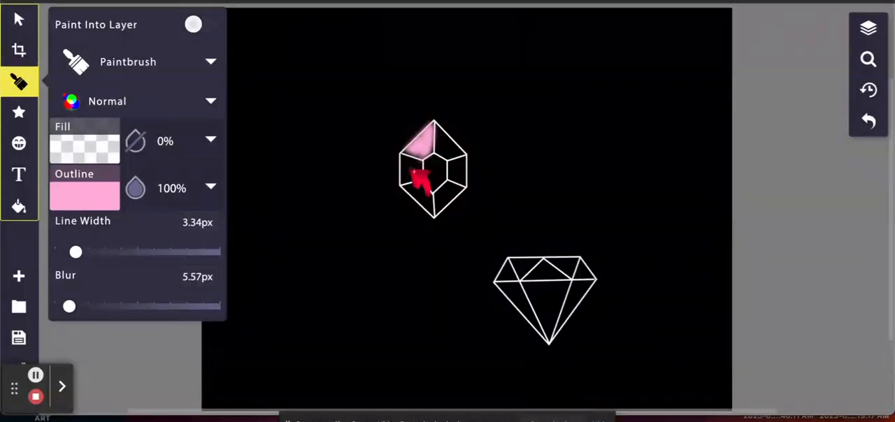
click(448, 186)
mouse_move(448, 187)
mouse_down()
mouse_move(441, 201)
mouse_move(470, 189)
mouse_move(438, 210)
mouse_move(442, 195)
mouse_move(458, 191)
mouse_move(441, 218)
mouse_move(461, 193)
mouse_up()
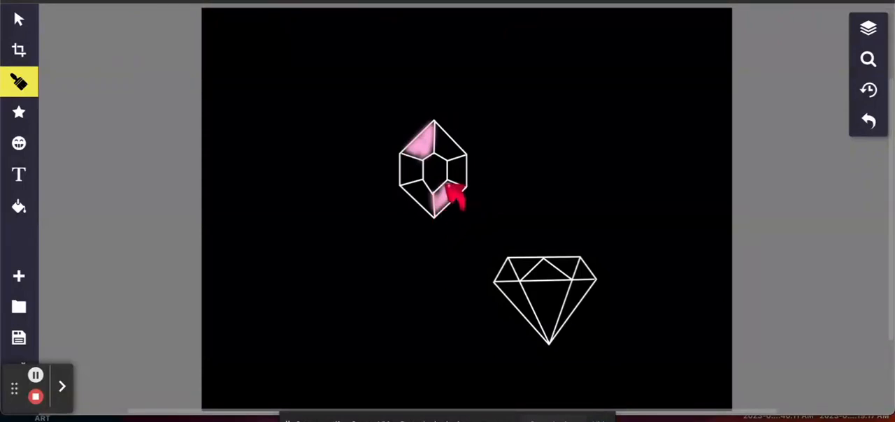
drag(450, 184, 442, 195)
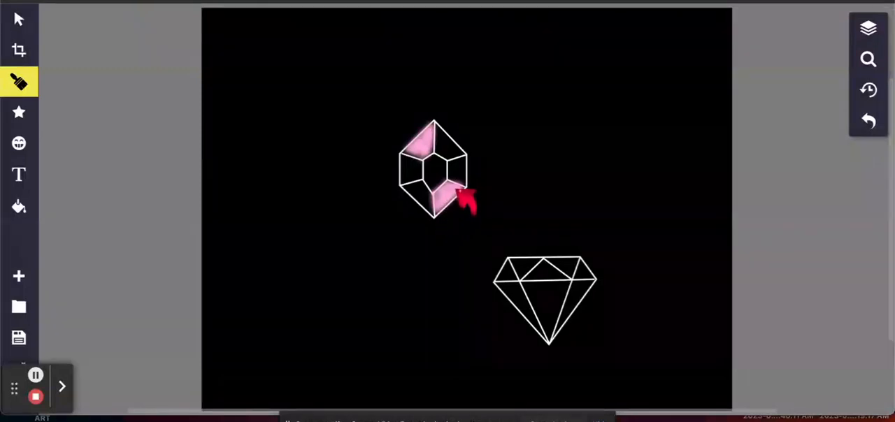
Step: Set the brush outline to #FF79C2 and paint the upper gem's bottom-left and top-right facets
click(19, 82)
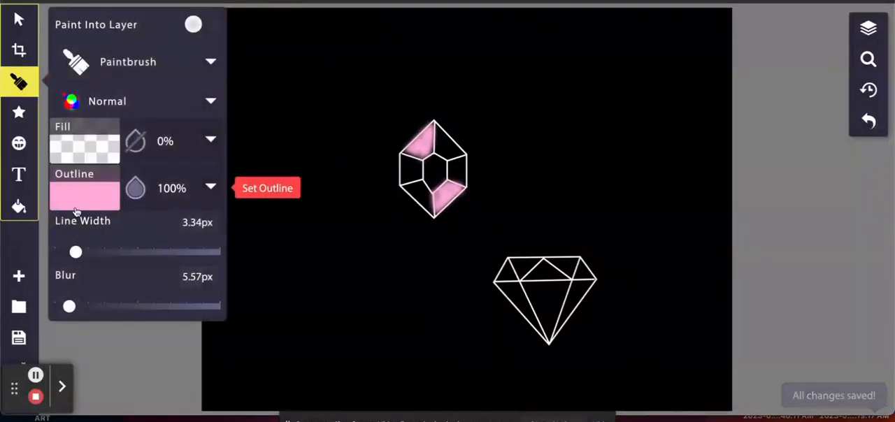
click(76, 211)
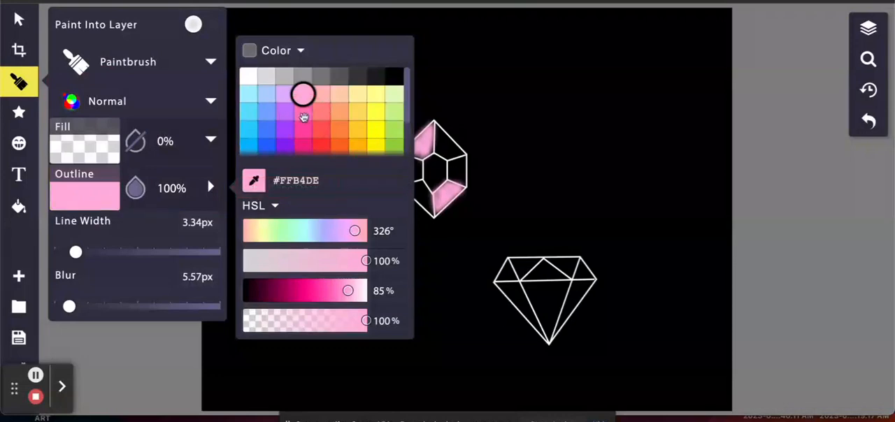
click(303, 112)
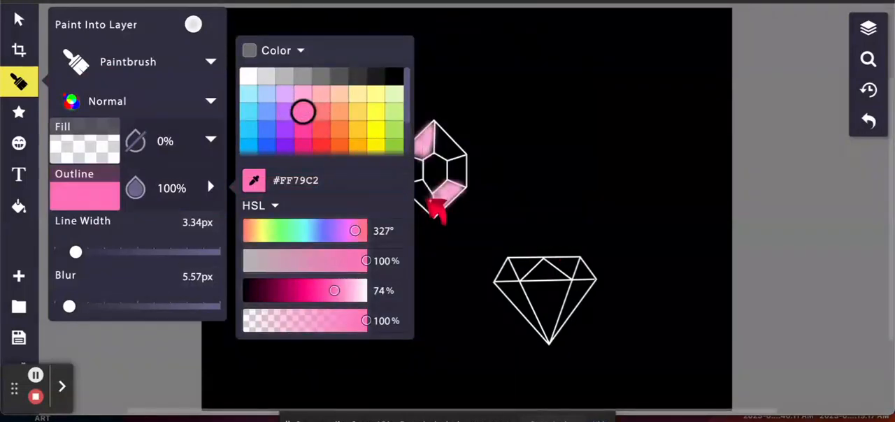
click(434, 212)
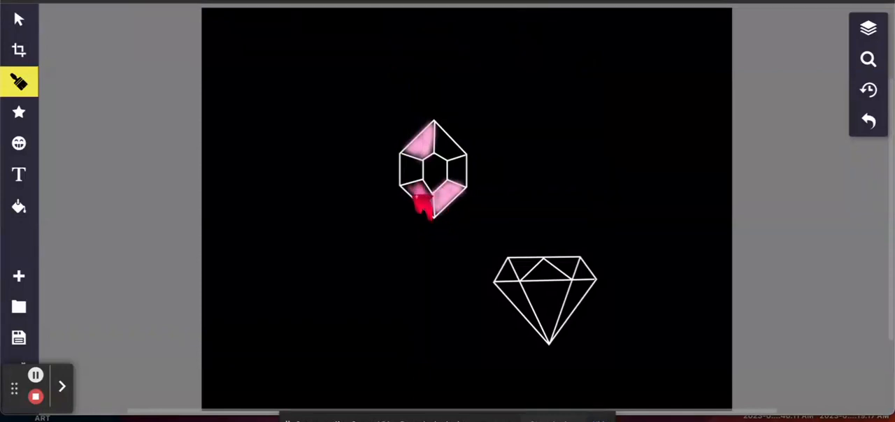
mouse_move(413, 195)
mouse_down()
mouse_move(409, 187)
mouse_move(418, 187)
mouse_up()
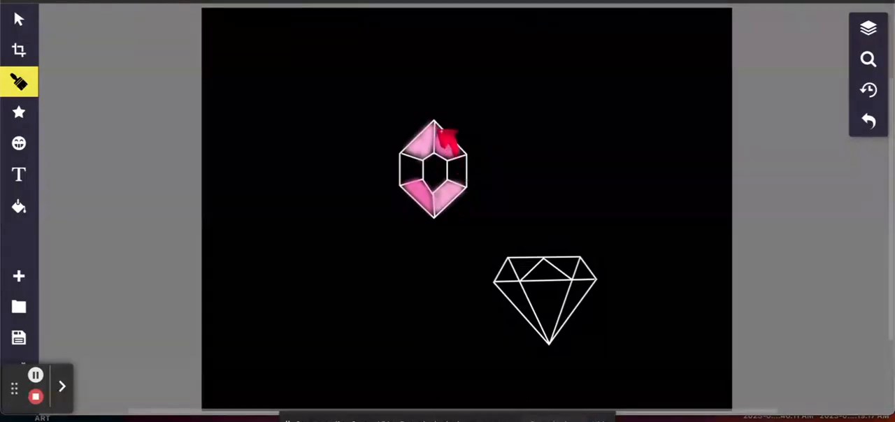
mouse_move(440, 130)
mouse_down()
mouse_move(437, 143)
mouse_move(438, 124)
mouse_move(457, 148)
mouse_up()
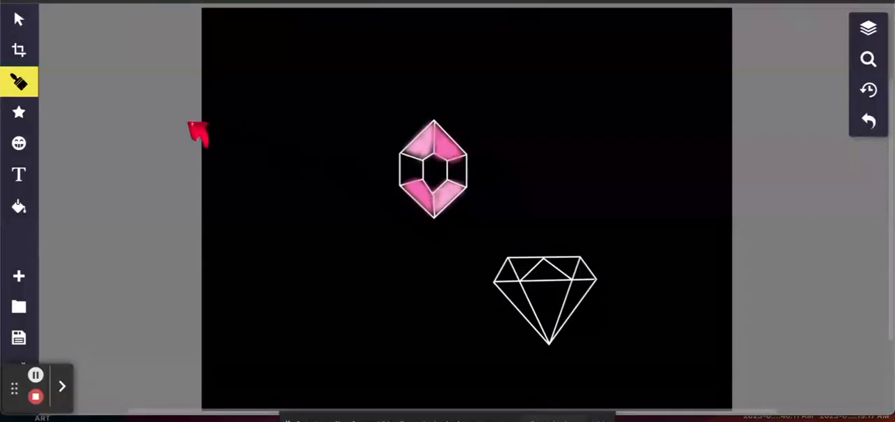
Step: Set the brush outline to #FF48A6 and paint the upper gem's left and right side facets
click(12, 84)
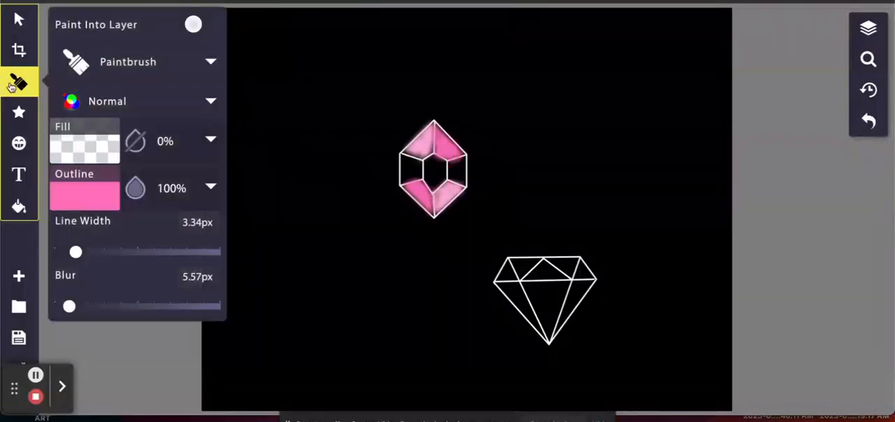
click(105, 203)
click(303, 130)
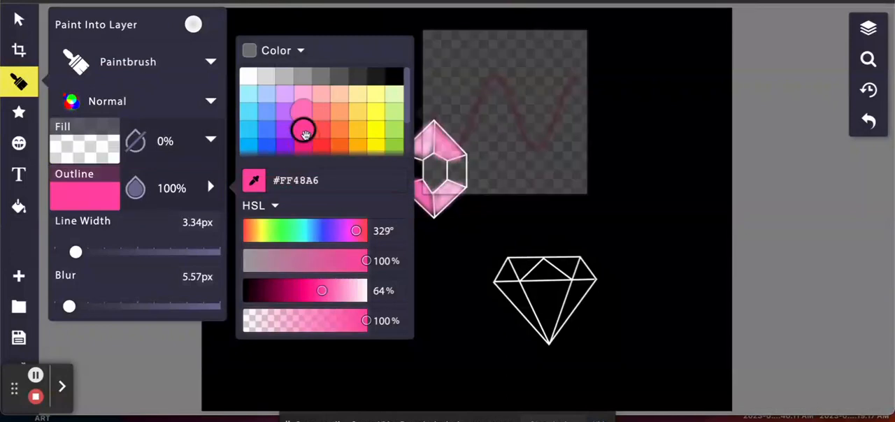
click(425, 184)
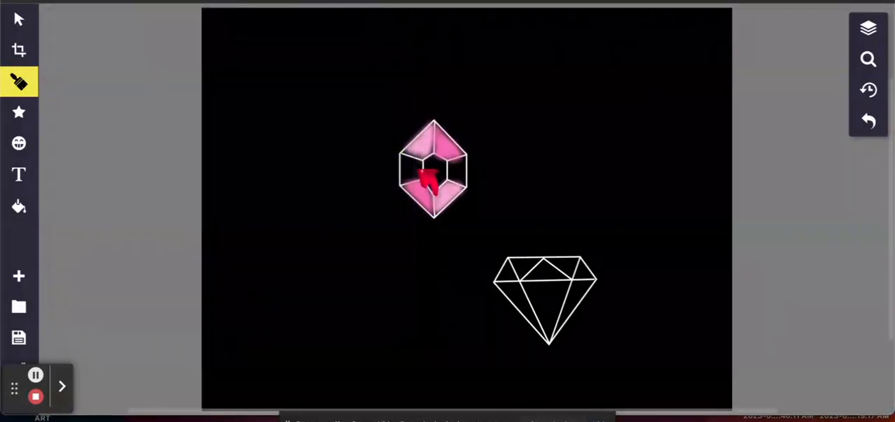
mouse_move(417, 167)
mouse_down()
mouse_move(418, 190)
mouse_move(415, 170)
mouse_move(415, 192)
mouse_move(413, 168)
mouse_move(413, 193)
mouse_move(426, 187)
mouse_move(410, 180)
mouse_move(429, 175)
mouse_move(408, 160)
mouse_move(420, 160)
mouse_move(407, 160)
mouse_move(420, 160)
mouse_move(422, 172)
mouse_move(422, 162)
mouse_move(425, 182)
mouse_move(422, 160)
mouse_move(402, 159)
mouse_move(428, 179)
mouse_move(467, 165)
mouse_up()
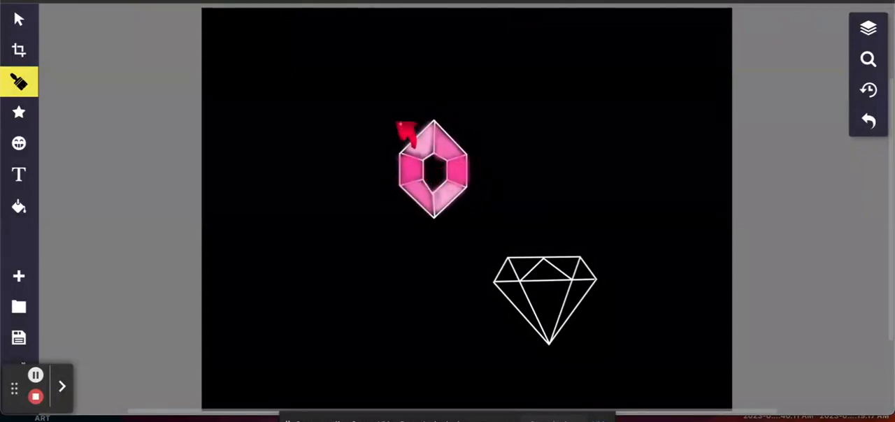
Step: Lighten the #FF48A6 outline pink slightly by raising its luminosity, and fill the upper gem's central facet with it
click(19, 82)
click(100, 191)
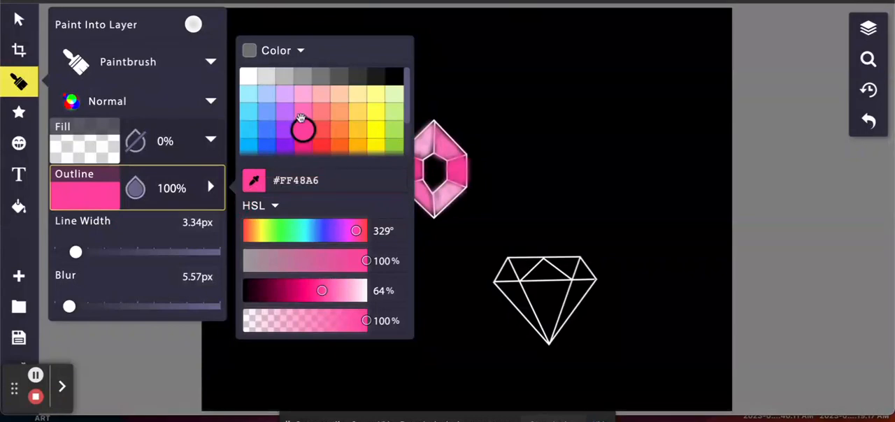
click(308, 94)
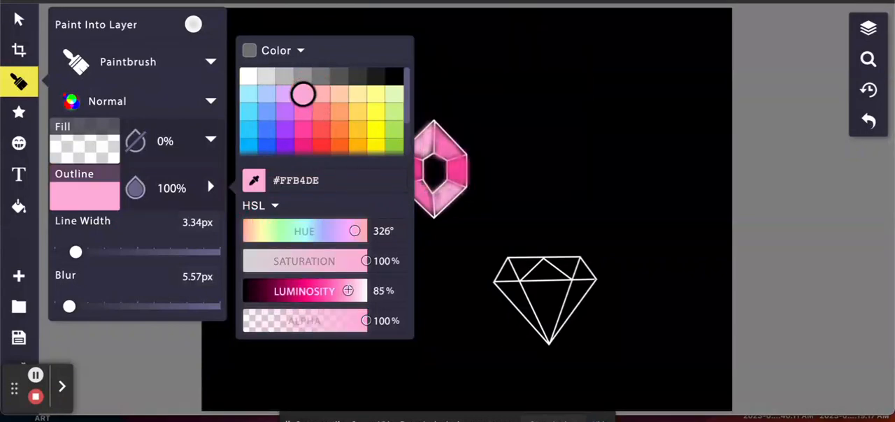
drag(347, 291, 336, 291)
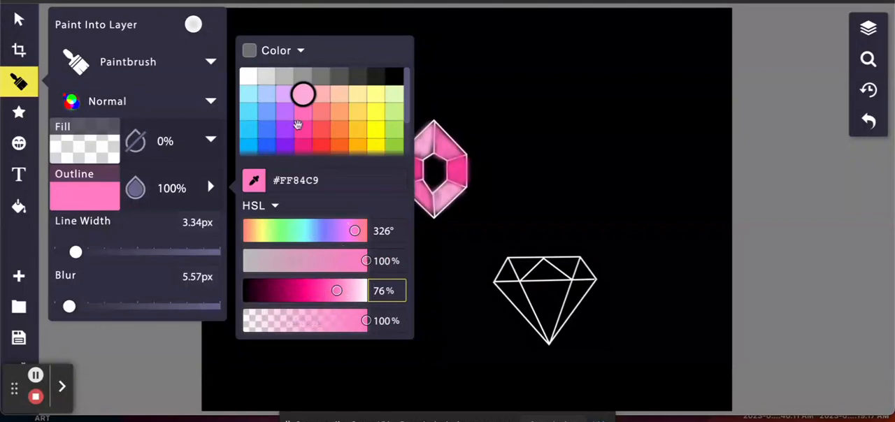
click(306, 130)
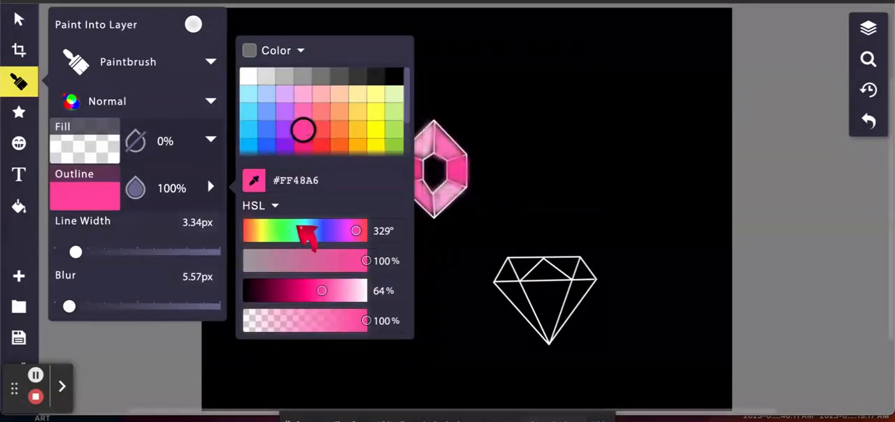
drag(322, 291, 330, 291)
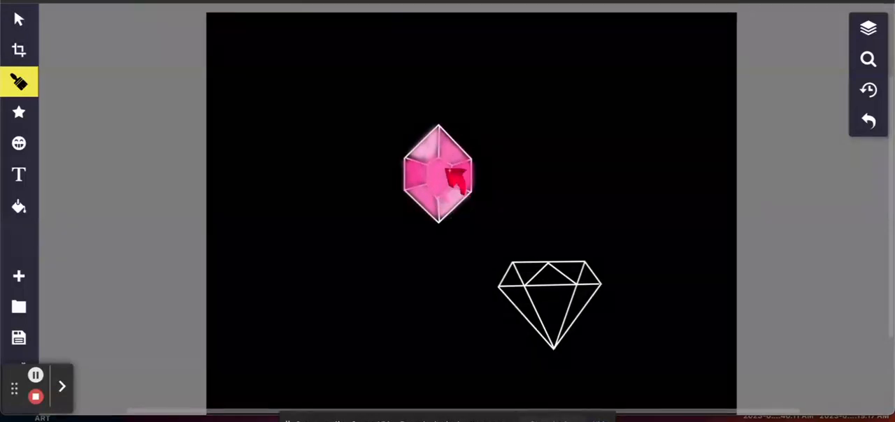
Step: Set the brush outline to #FFB4DE at 40% opacity and paint a soft highlight inside the upper gem's central facet
click(19, 81)
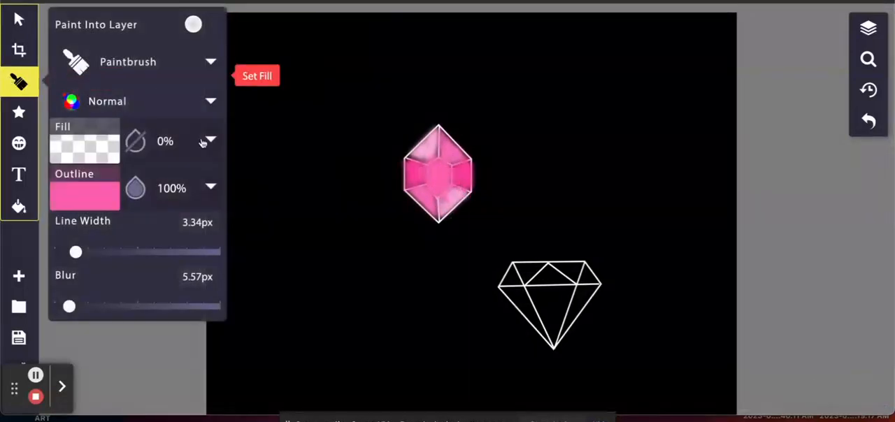
click(93, 208)
click(303, 93)
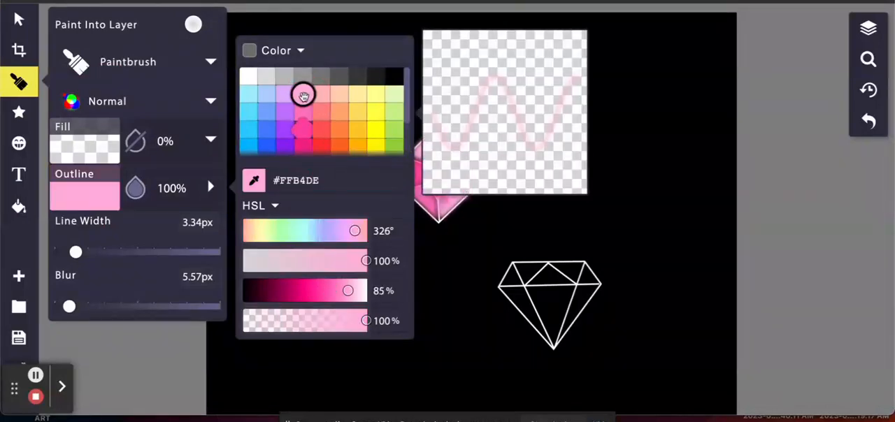
click(170, 189)
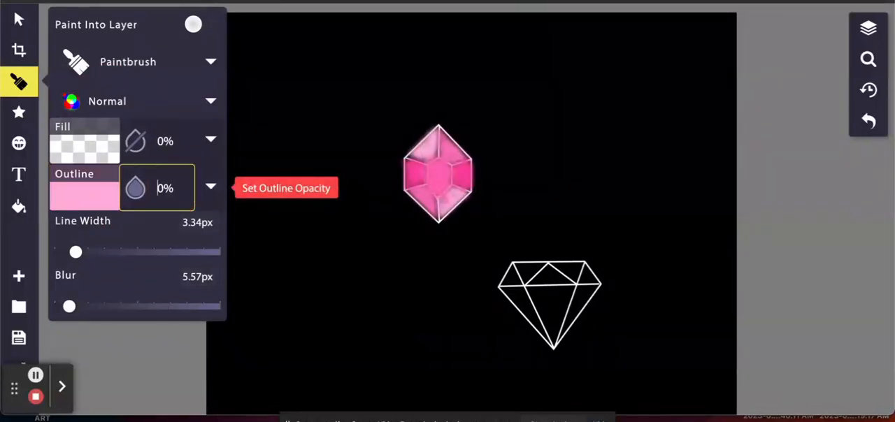
text(4)
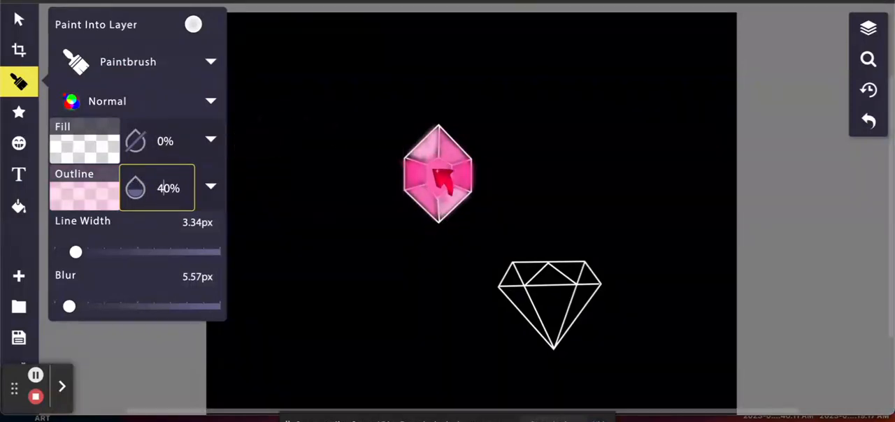
drag(433, 170, 435, 176)
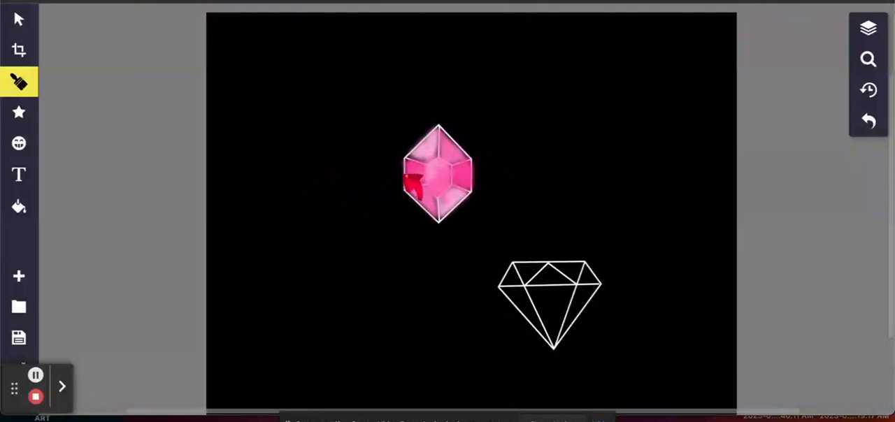
Step: Switch the outline to #F3228A at 40% opacity and shade the edges of the upper gem's central facet
click(8, 92)
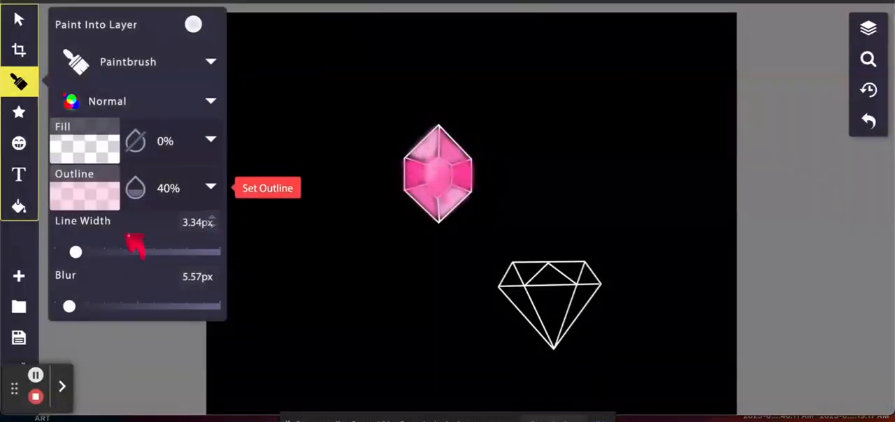
click(94, 200)
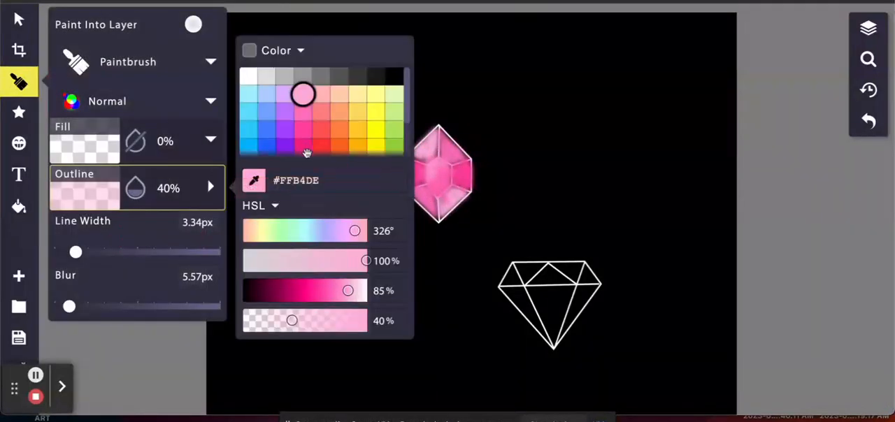
click(305, 148)
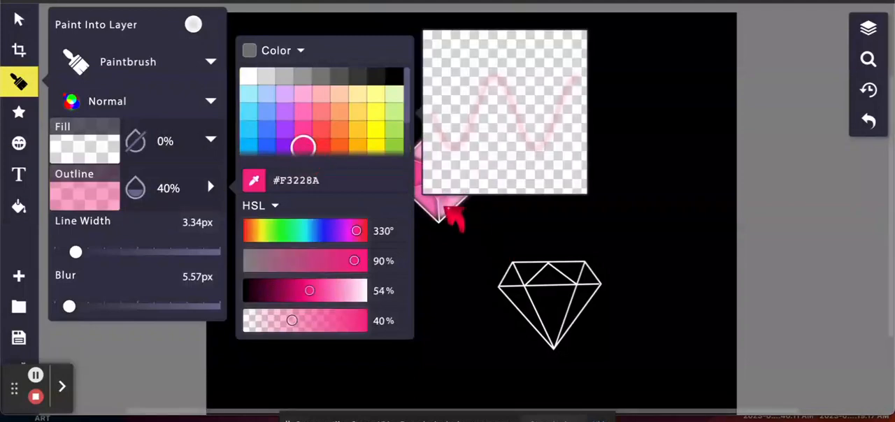
click(442, 189)
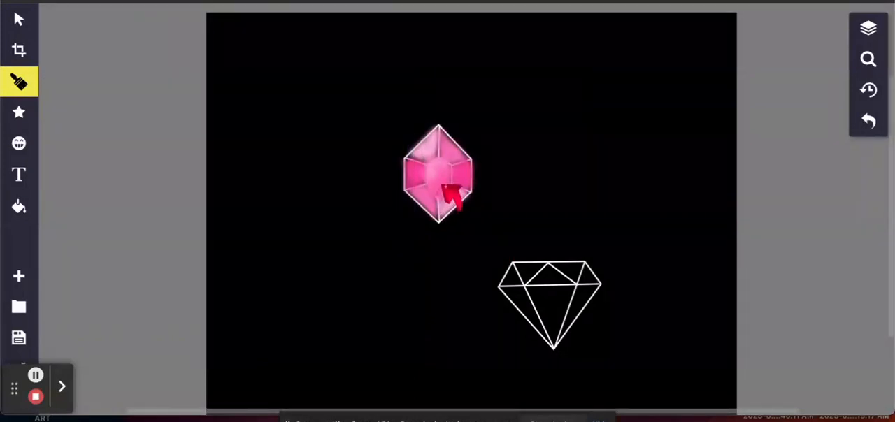
mouse_move(448, 168)
mouse_down()
mouse_move(440, 194)
mouse_move(431, 185)
mouse_move(450, 178)
mouse_move(450, 163)
mouse_move(428, 186)
mouse_up()
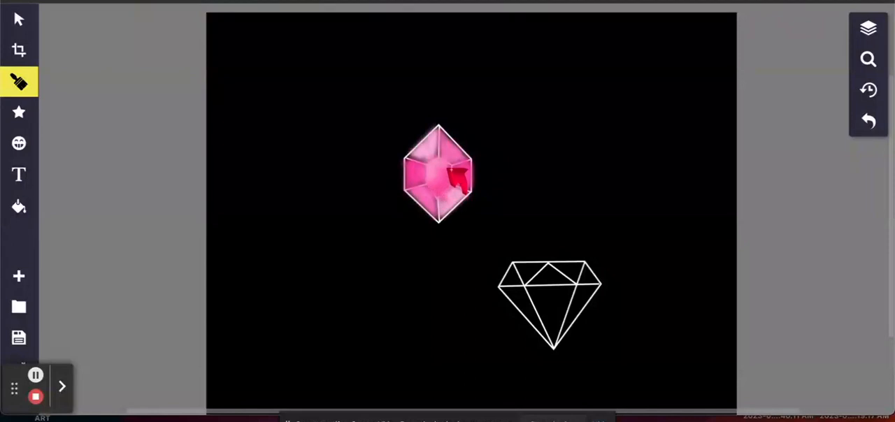
Step: Return the outline to #FFB4DE at 40% opacity and brush soft highlights onto the upper gem's side facets
click(15, 83)
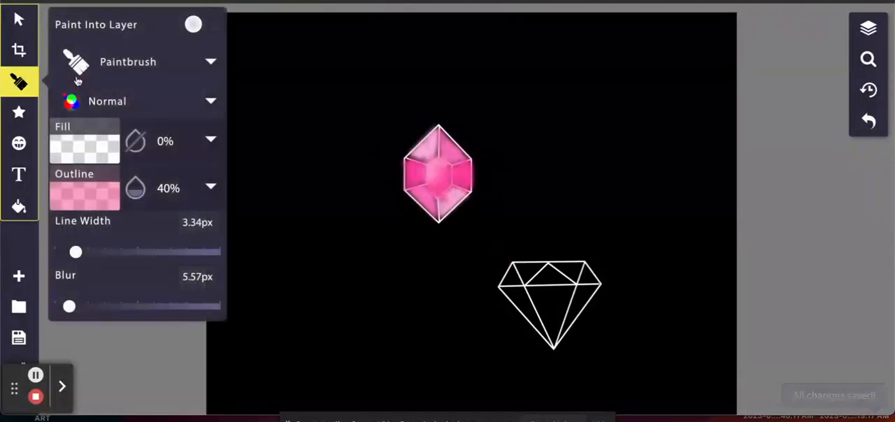
click(84, 199)
click(303, 93)
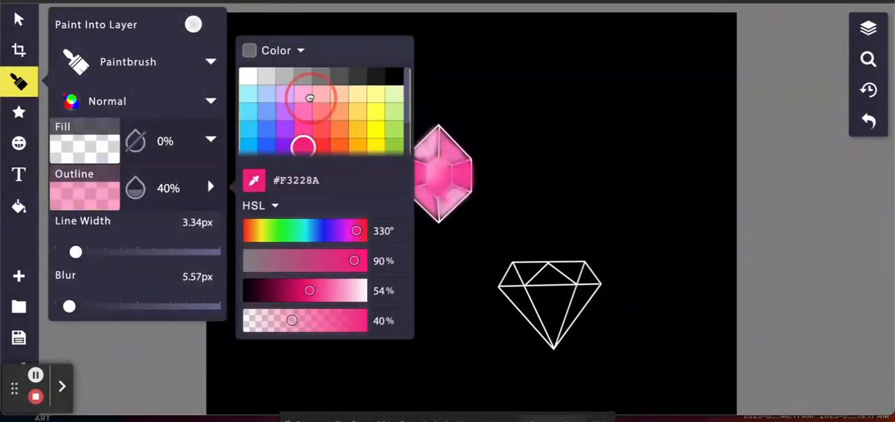
click(424, 172)
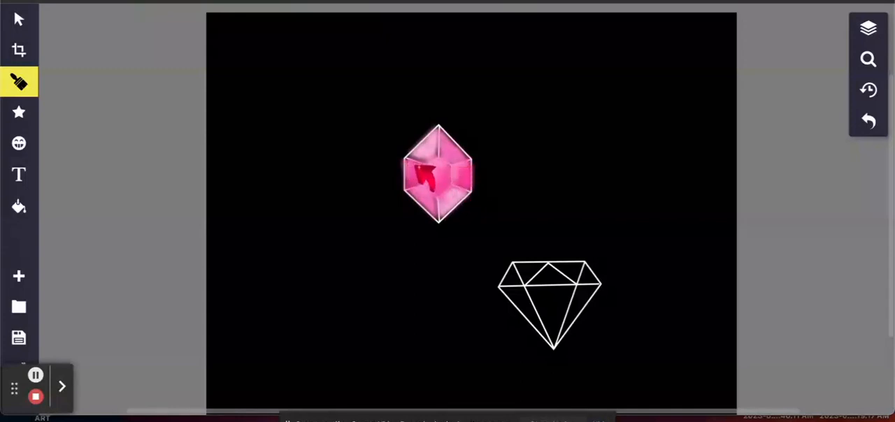
Step: Set the outline to #F3228A at 40% opacity and add darker pink shading to the upper gem's outer facets
click(19, 82)
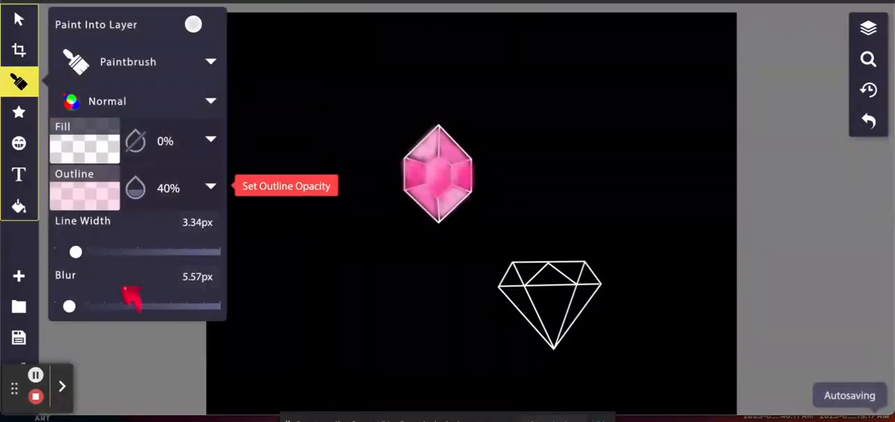
click(85, 193)
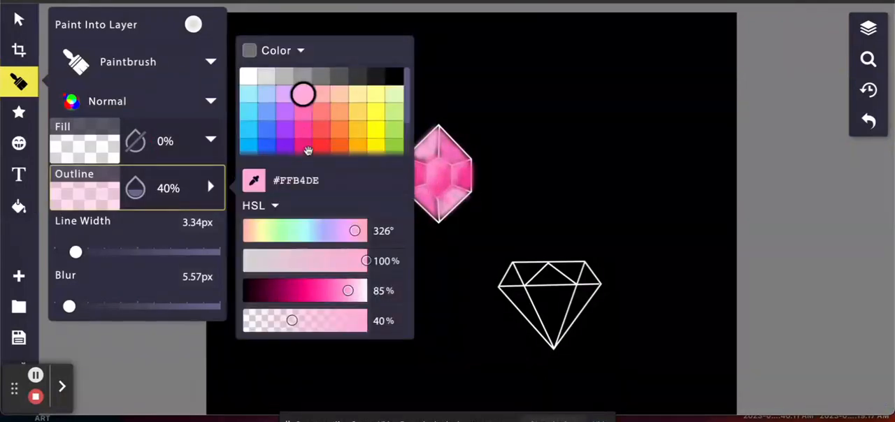
click(307, 147)
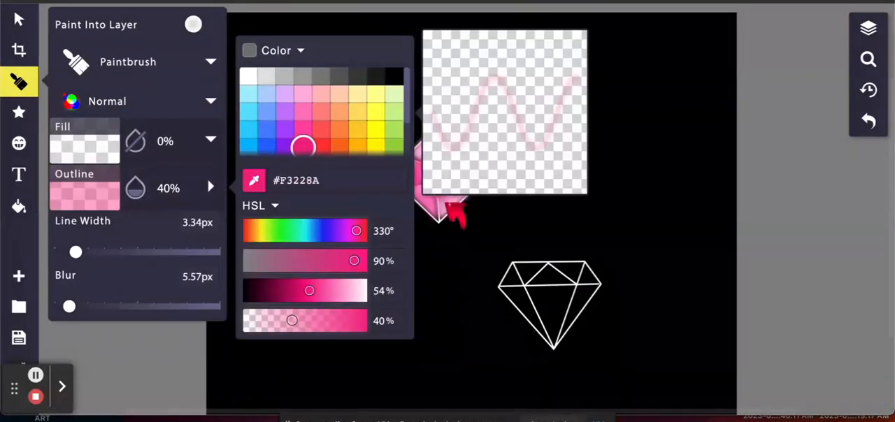
click(443, 218)
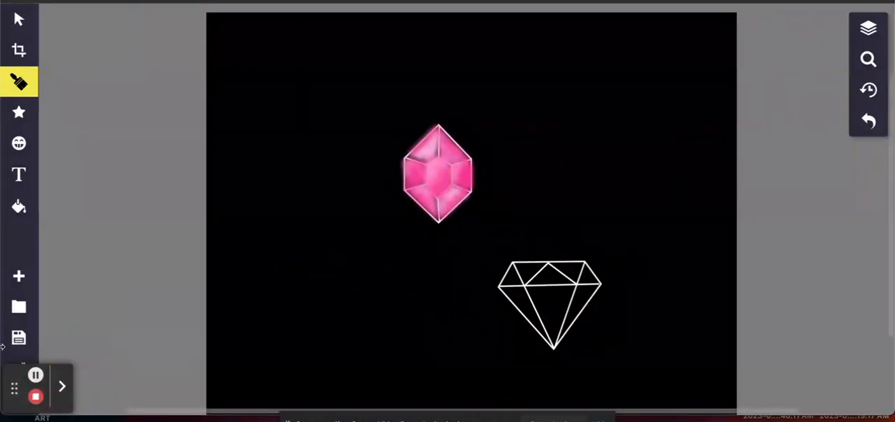
Step: Set the brush outline to #A8EFFF at 100% opacity and paint light blue highlights at the lower gem's tip
click(35, 377)
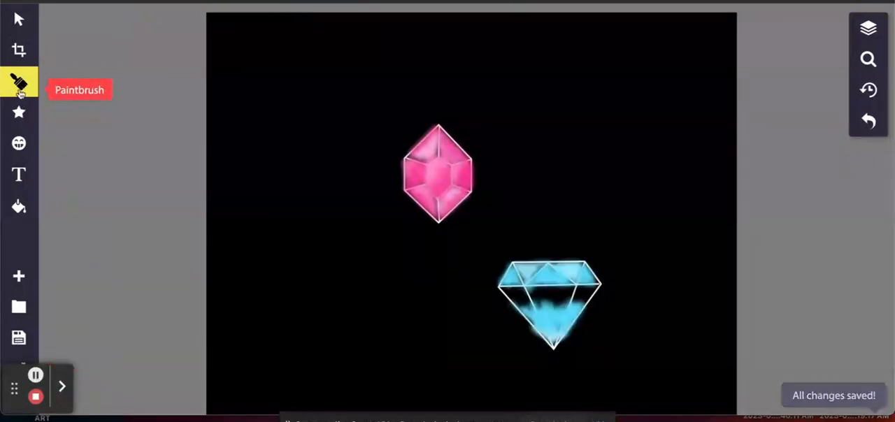
click(19, 82)
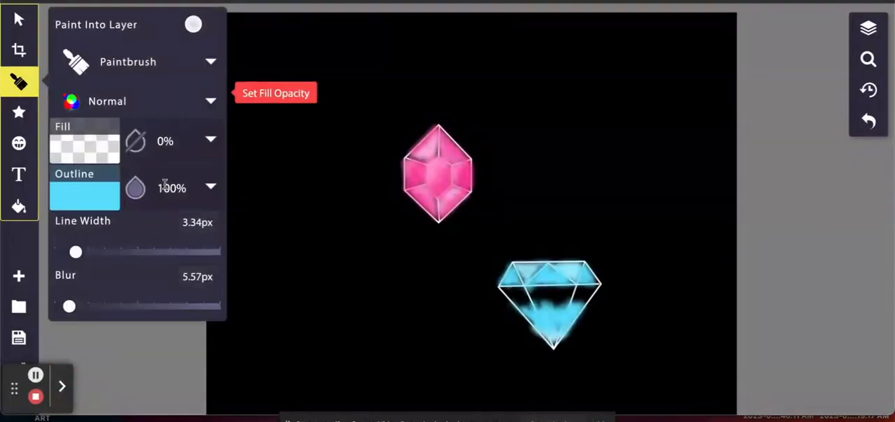
click(87, 193)
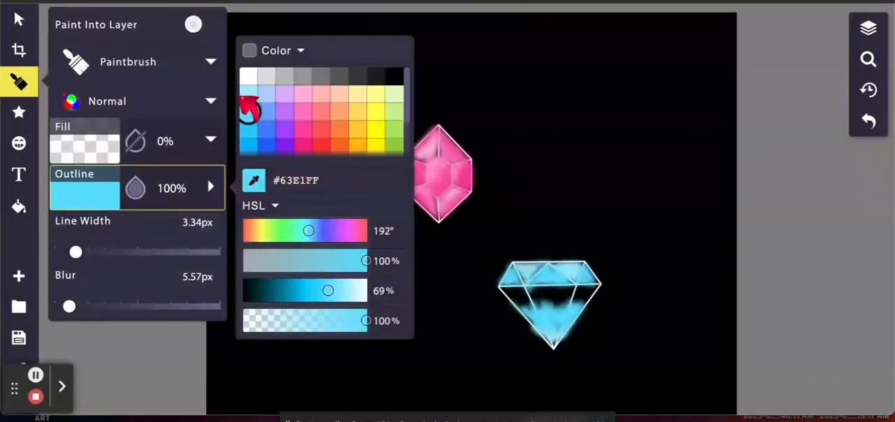
click(249, 92)
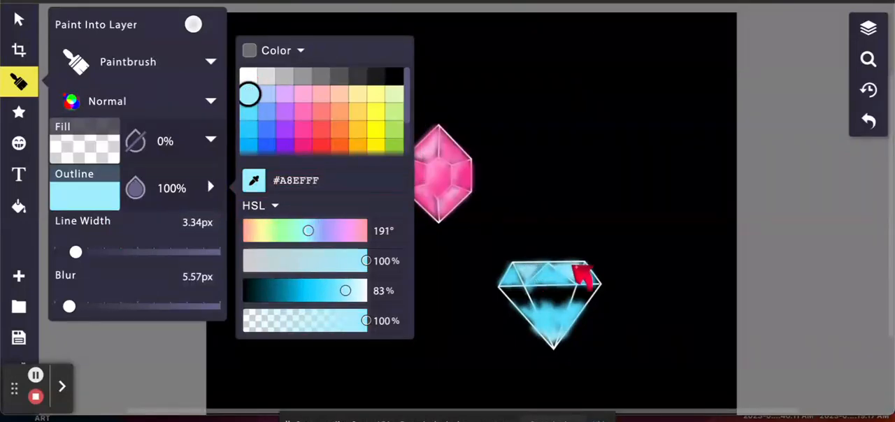
click(552, 352)
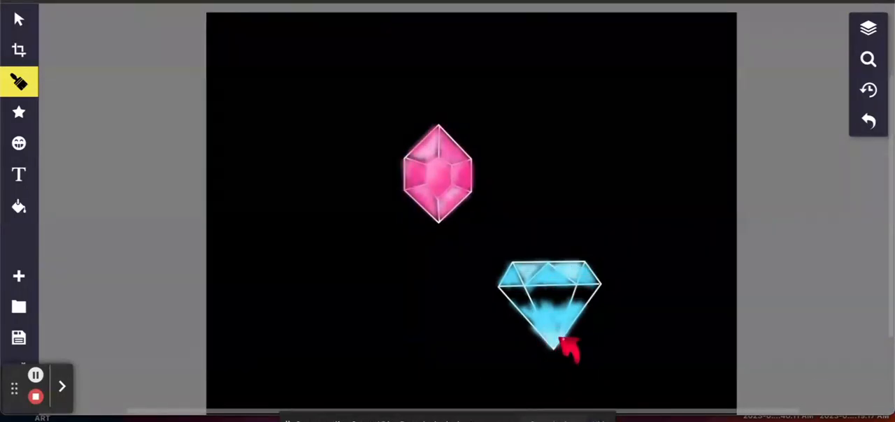
Step: Switch the outline to #2BCFFF and begin painting the unfilled band below the lower gem's crown
click(19, 84)
click(94, 197)
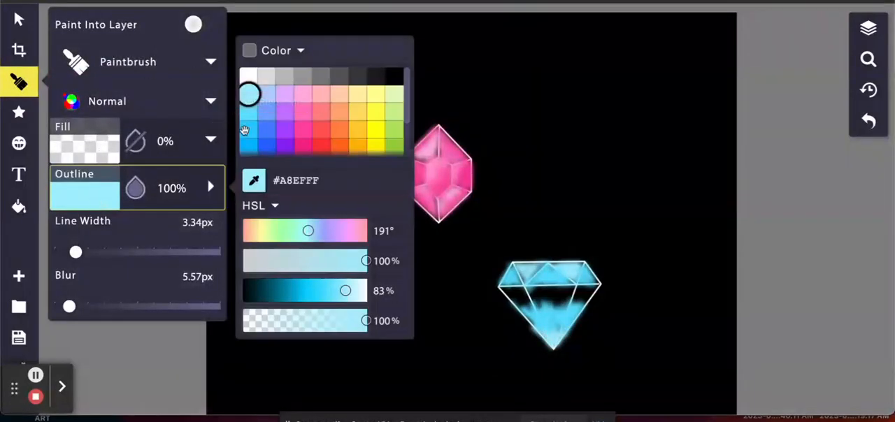
click(250, 112)
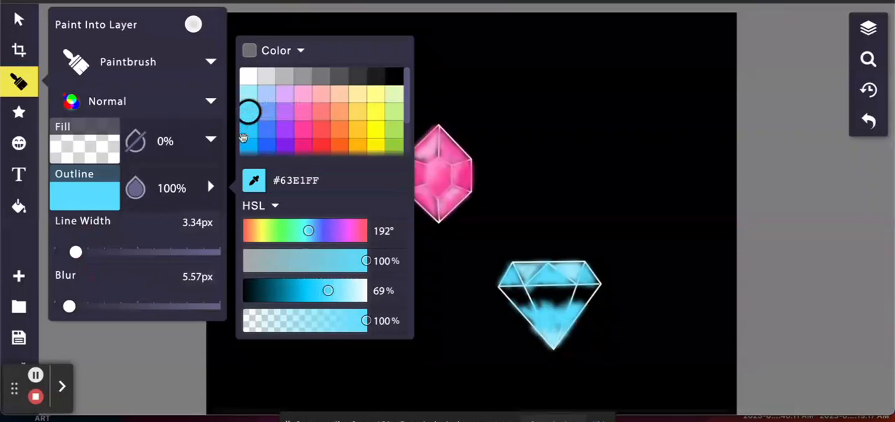
click(250, 130)
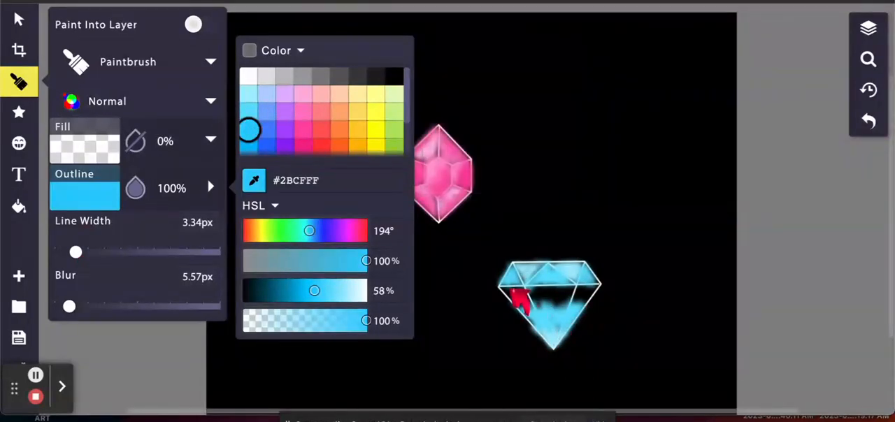
click(521, 299)
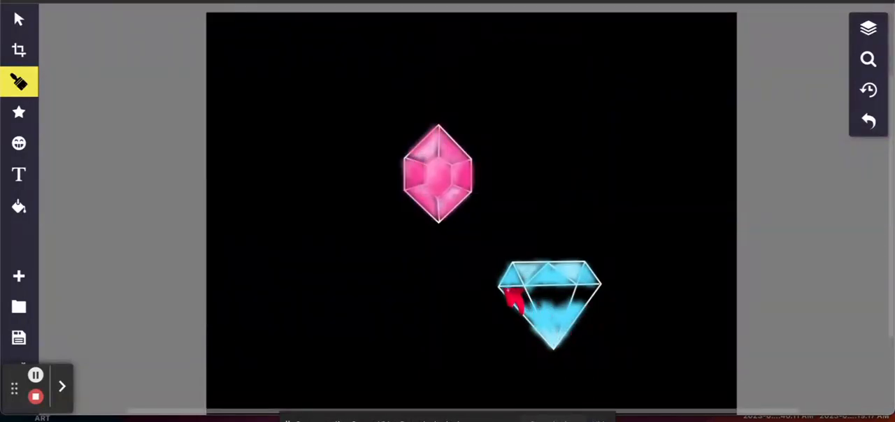
mouse_move(526, 308)
mouse_down()
mouse_move(558, 301)
mouse_move(527, 294)
mouse_move(575, 292)
mouse_move(521, 295)
mouse_up()
Step: Increase the brush line width to 14 px and fill the remaining black areas of the lower gem's large facets
click(18, 81)
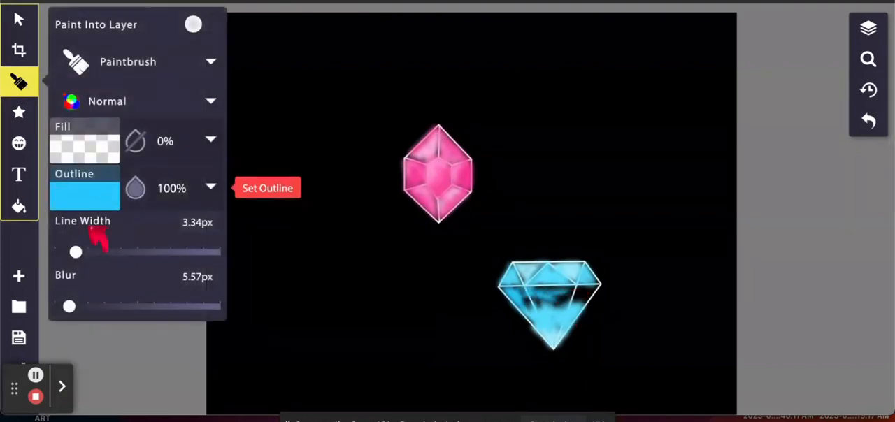
drag(74, 250, 96, 252)
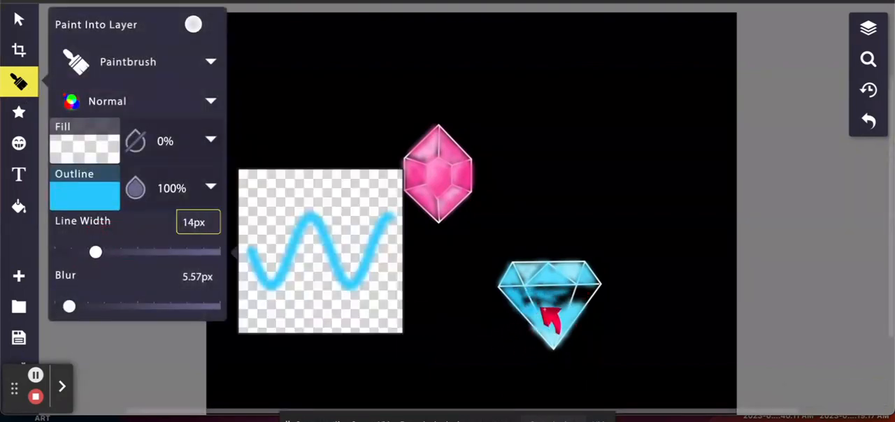
mouse_move(564, 305)
mouse_down()
mouse_move(536, 290)
mouse_move(570, 298)
mouse_move(534, 302)
mouse_move(567, 305)
mouse_move(524, 309)
mouse_move(521, 290)
mouse_move(535, 316)
mouse_move(508, 289)
mouse_move(599, 285)
mouse_move(580, 305)
mouse_move(575, 296)
mouse_move(589, 292)
mouse_move(577, 313)
mouse_move(534, 300)
mouse_up()
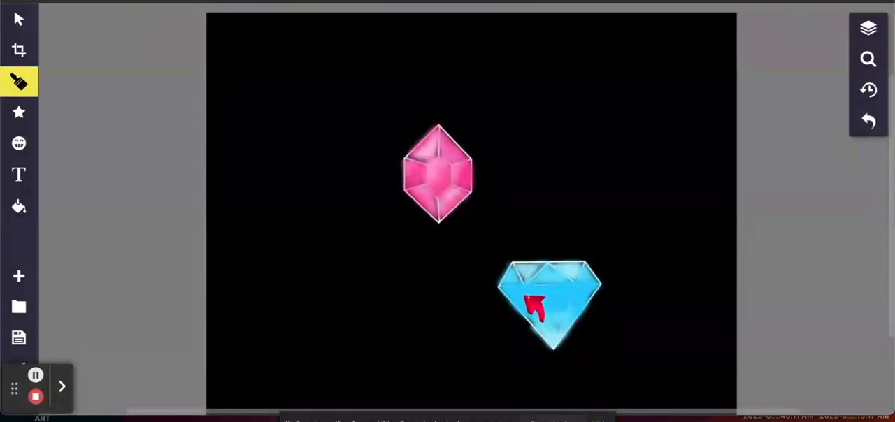
Step: Set the brush to 3 px line width and 40% outline opacity, and shade the lower gem's upper facets with #2BCFFF
click(19, 81)
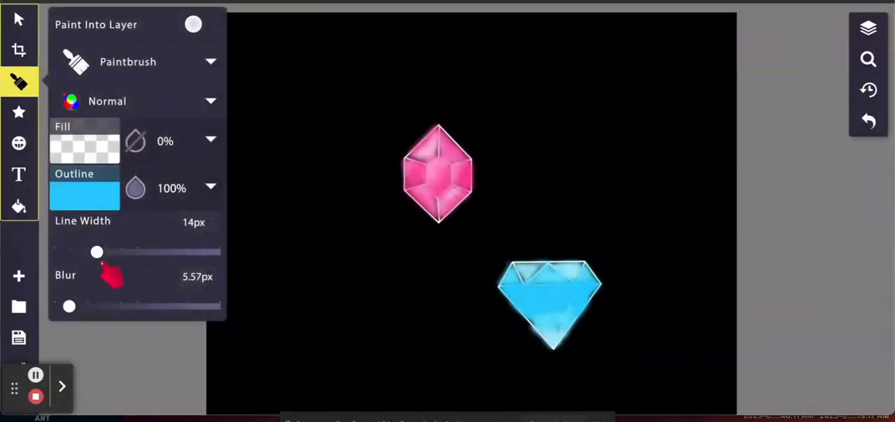
drag(96, 251, 75, 252)
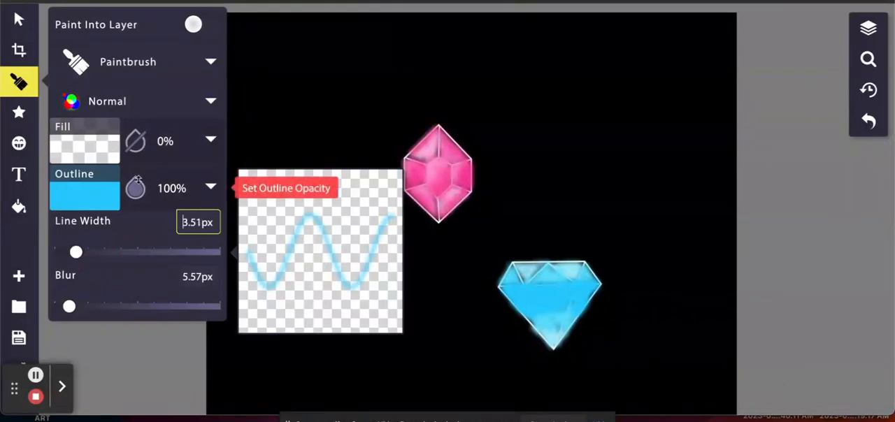
click(94, 205)
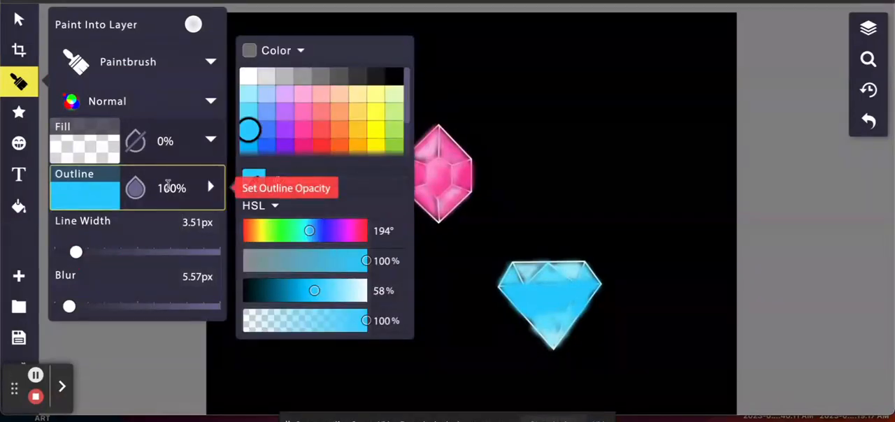
click(164, 185)
key(BackSpace)
key(BackSpace)
text(4)
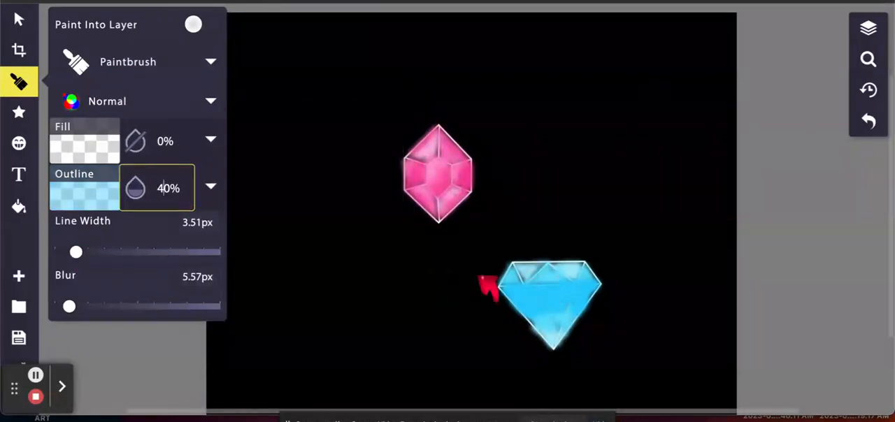
drag(76, 252, 79, 252)
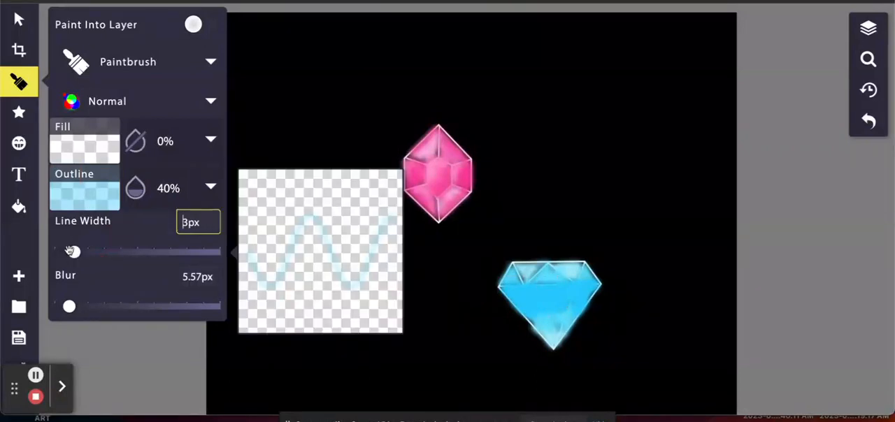
mouse_move(503, 281)
mouse_down()
mouse_move(508, 268)
mouse_move(501, 289)
mouse_move(560, 258)
mouse_move(533, 274)
mouse_move(545, 266)
mouse_move(532, 283)
mouse_move(589, 264)
mouse_up()
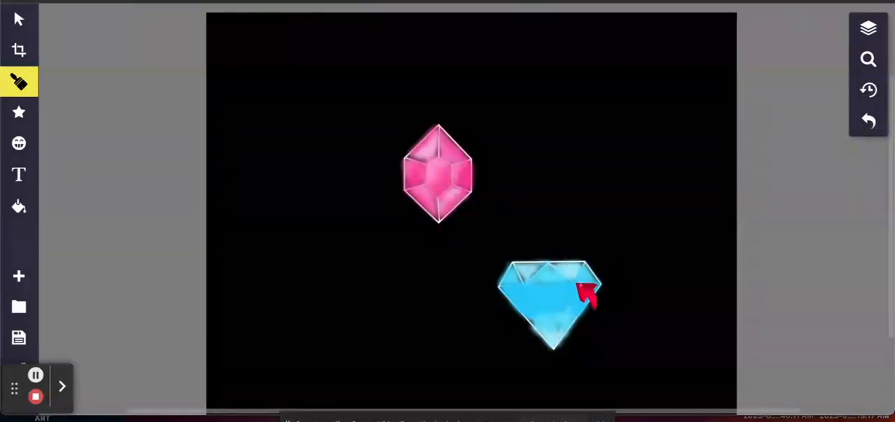
Step: Set the outline to #A8EFFF at 40% opacity and brush soft light blue highlights onto the lower gem's facets
click(14, 84)
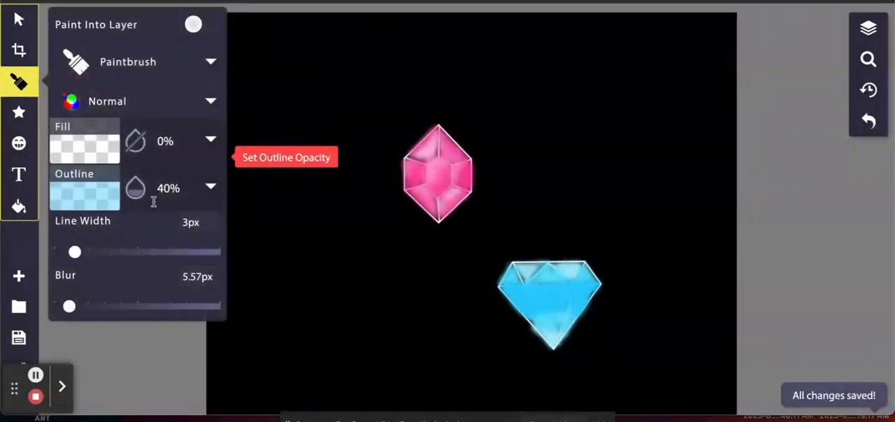
click(210, 179)
click(249, 93)
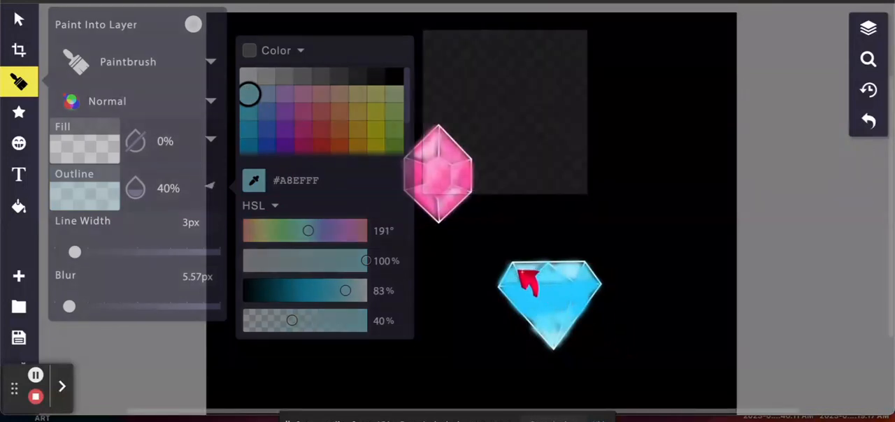
drag(518, 271, 522, 274)
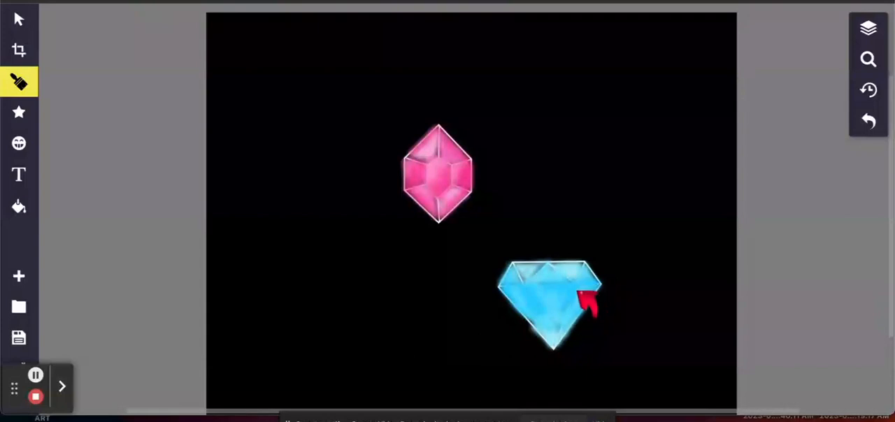
Step: Set the outline to white #FFFFFF at 40% opacity and paint soft white highlights across the lower gem's facets
click(19, 82)
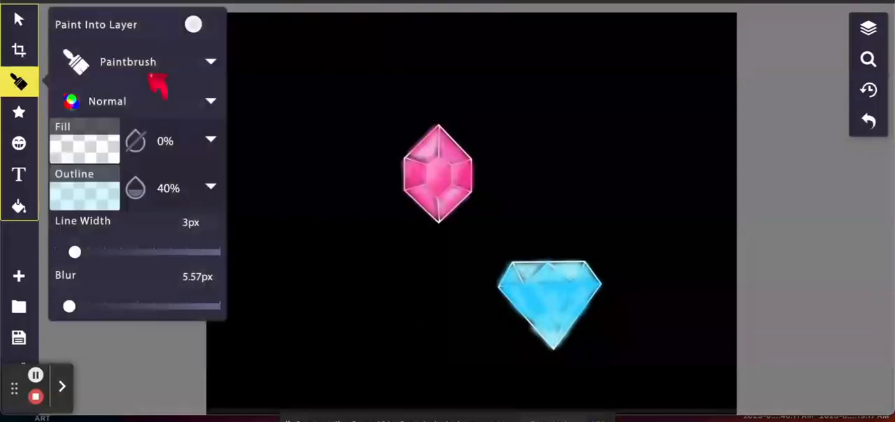
click(103, 177)
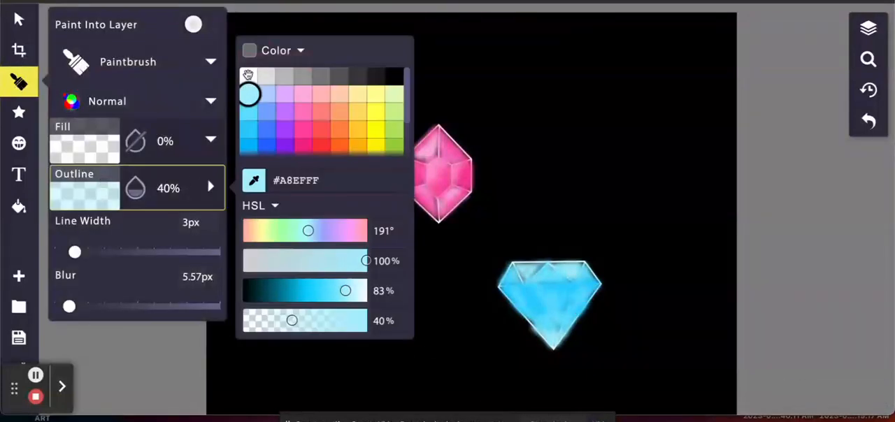
click(248, 74)
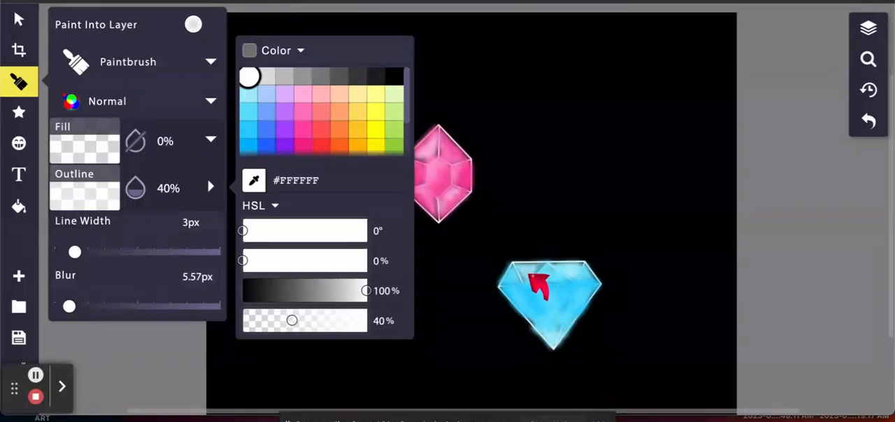
click(533, 287)
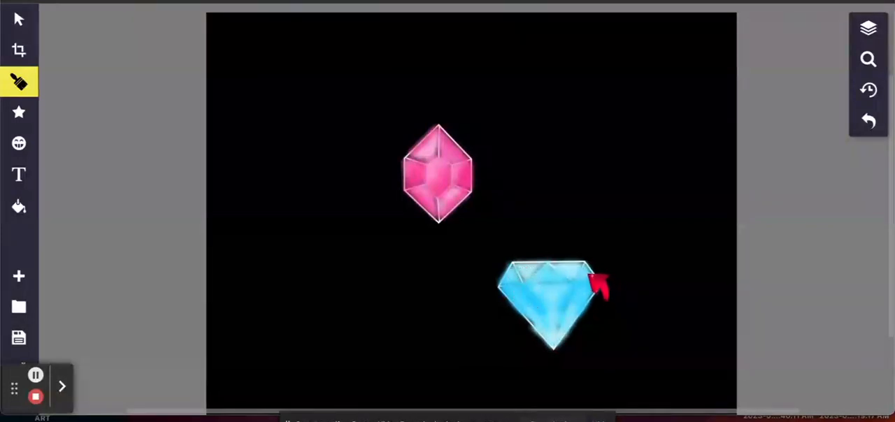
Step: Group the 15 paintbrush layers directly above the existing 13-item group and move the new group beneath it, above the background
click(868, 28)
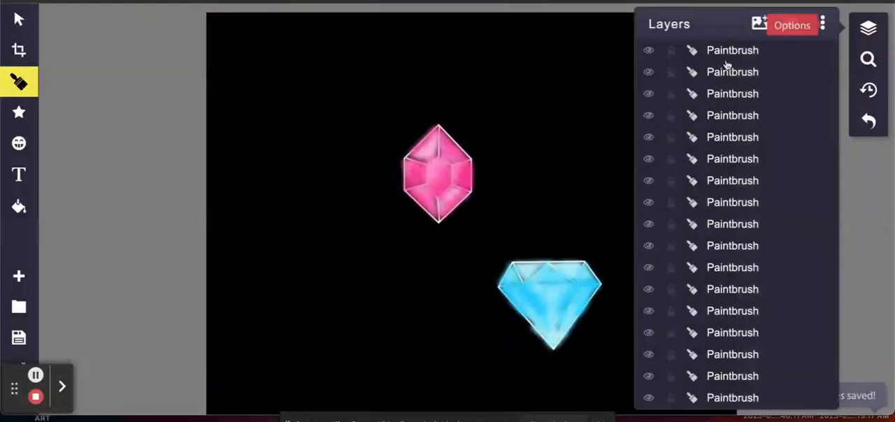
click(727, 60)
scroll(760, 276, down, 5)
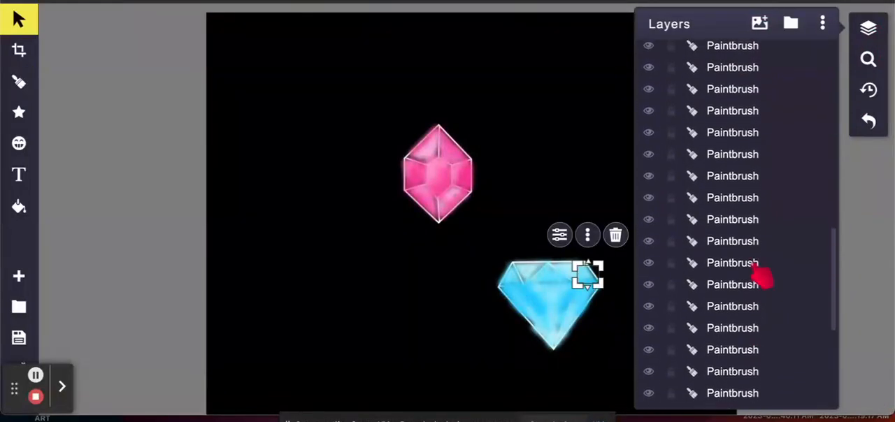
scroll(760, 277, down, 3)
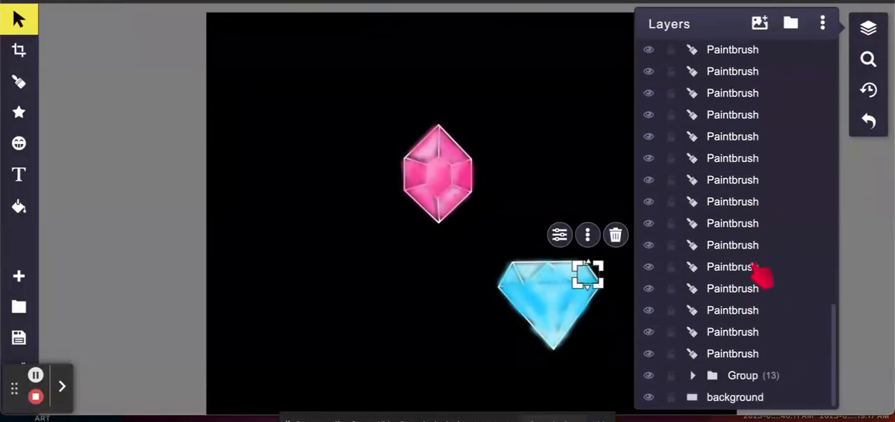
click(732, 356)
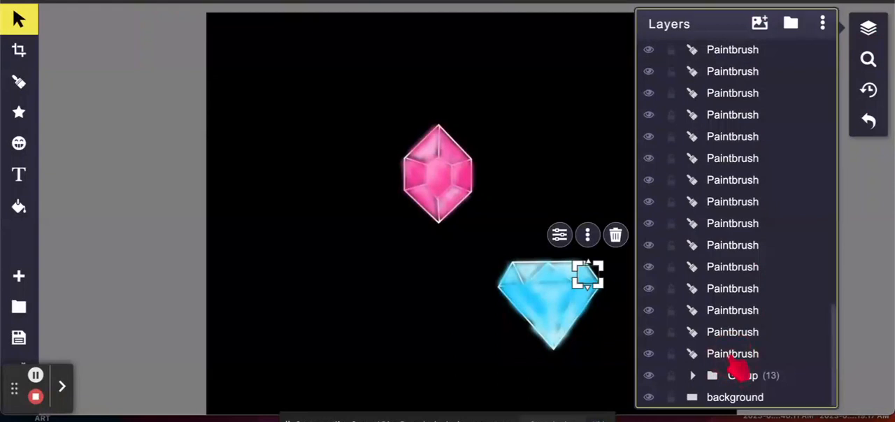
click(736, 356)
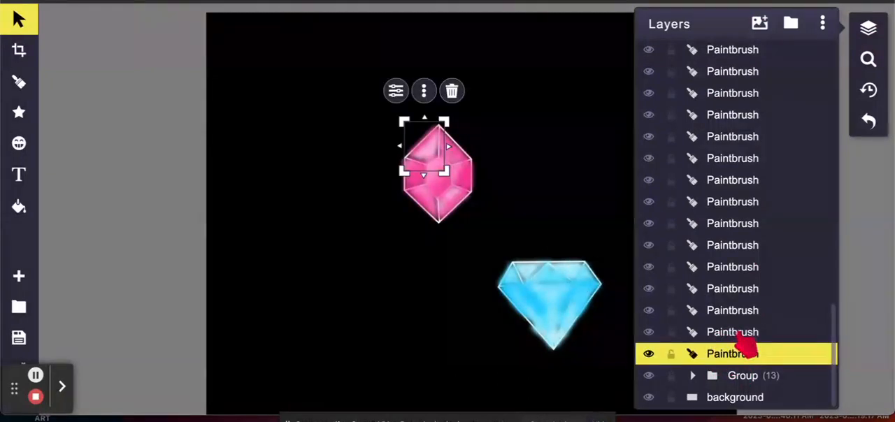
mouse_move(744, 345)
mouse_down()
mouse_move(752, 268)
mouse_move(734, 201)
mouse_move(745, 180)
mouse_move(755, 52)
mouse_move(757, 61)
mouse_up()
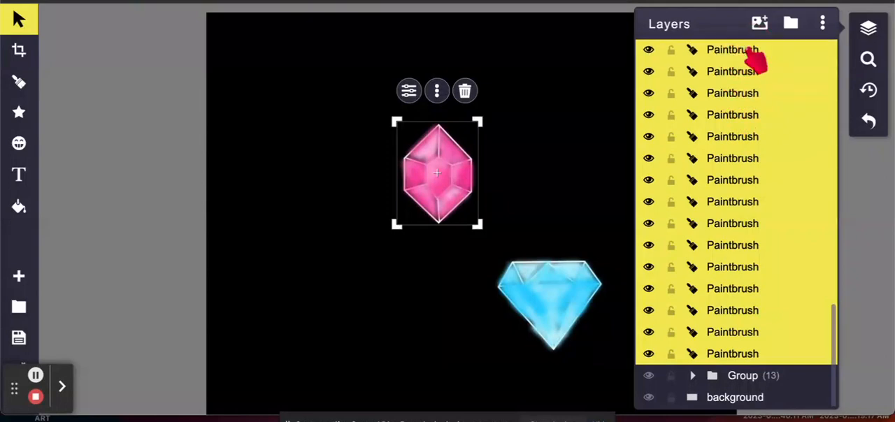
click(790, 23)
click(740, 50)
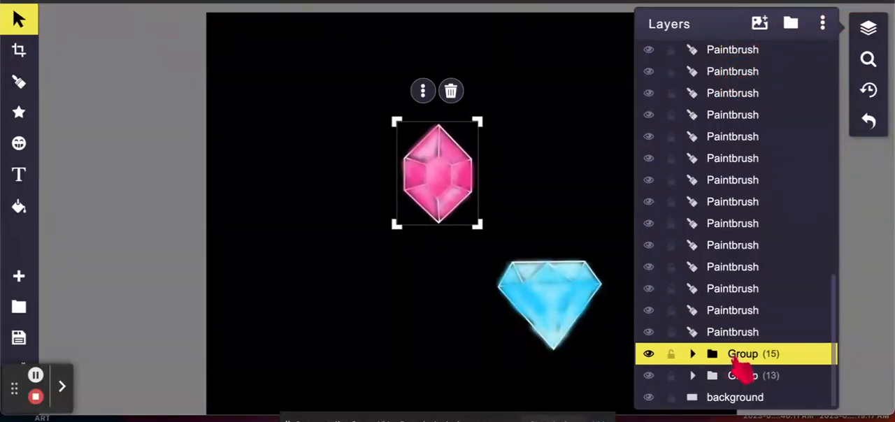
drag(735, 358, 755, 393)
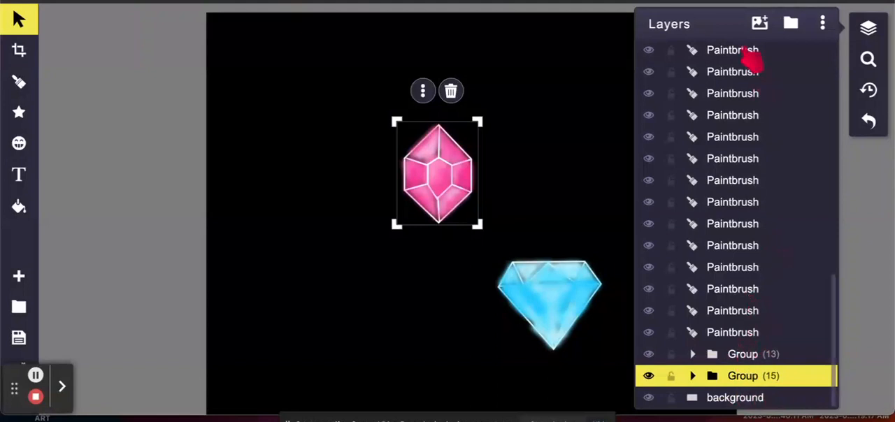
Step: Group the 14 paintbrush layers directly above the existing 13-item group
click(747, 53)
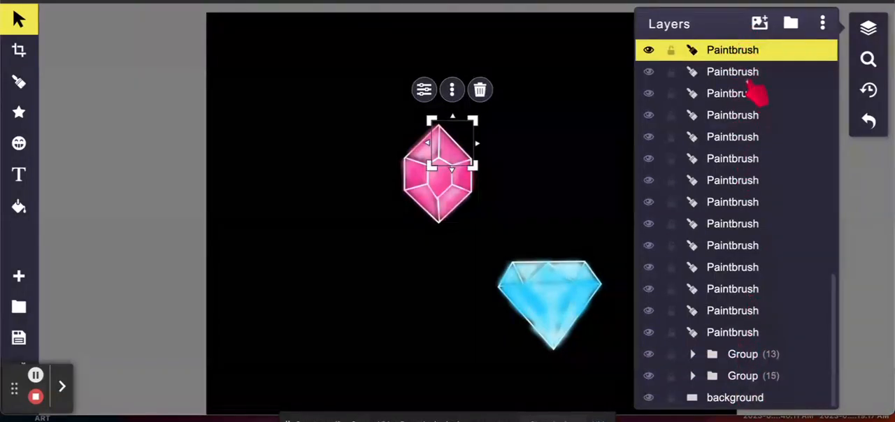
shift+click(747, 74)
shift+click(745, 95)
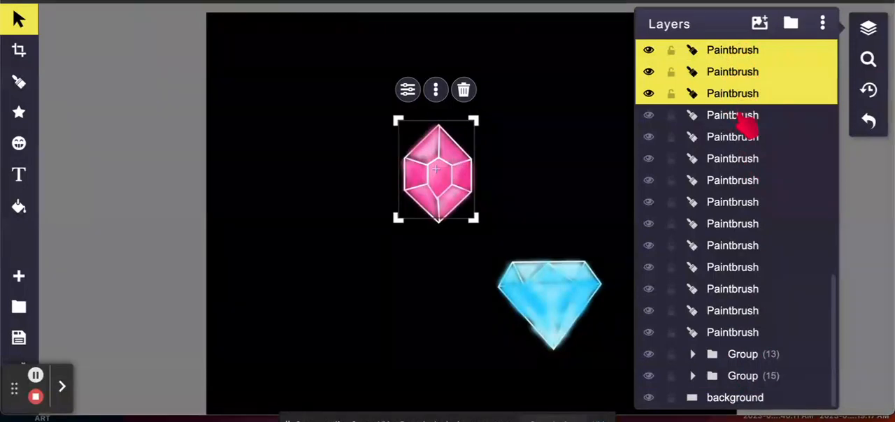
shift+click(743, 116)
shift+click(745, 139)
shift+click(744, 160)
shift+click(742, 182)
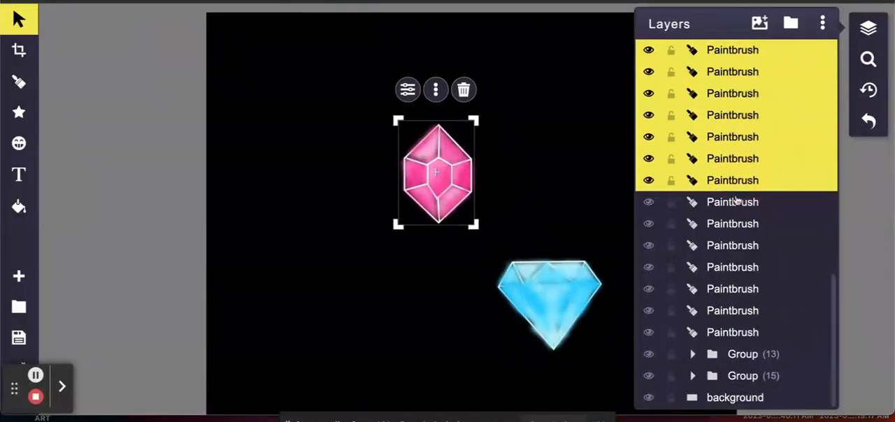
shift+click(738, 203)
shift+click(738, 225)
shift+click(738, 246)
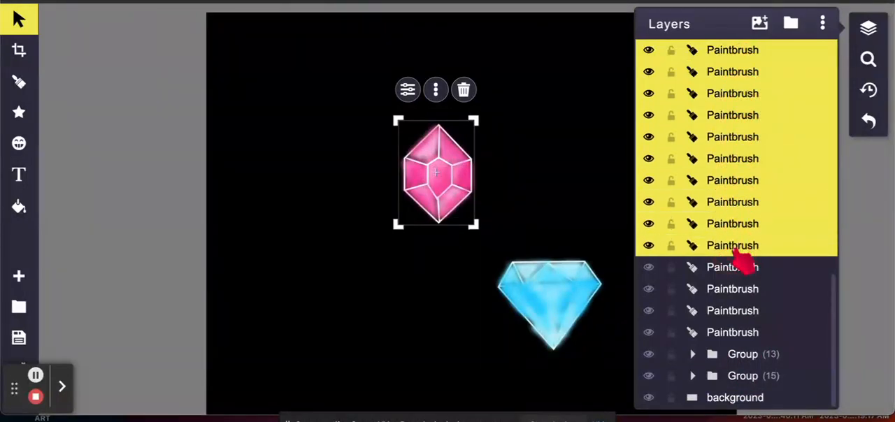
shift+click(738, 268)
shift+click(732, 290)
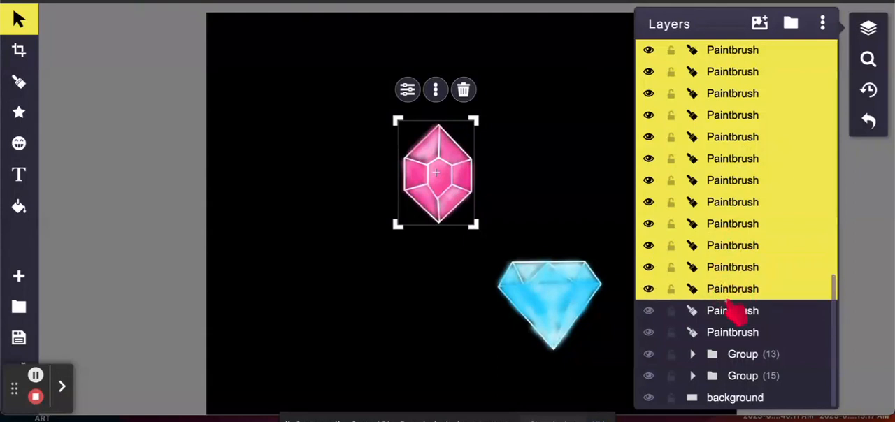
shift+click(734, 310)
shift+click(735, 334)
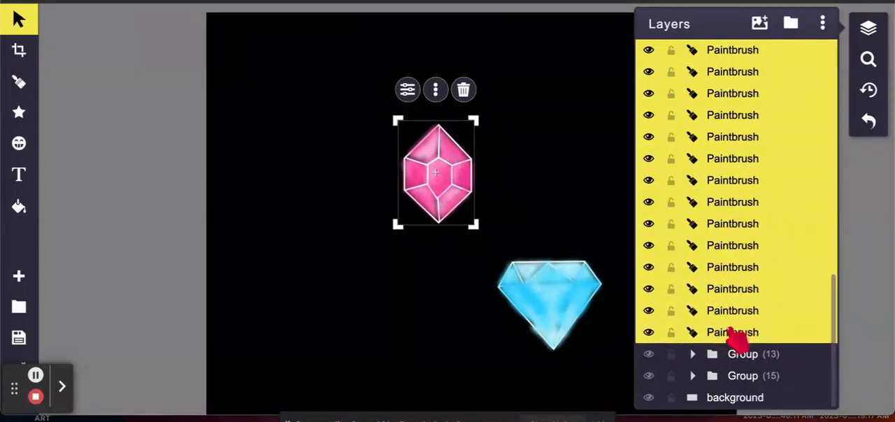
click(792, 23)
Step: Move the new 14-item group beneath the 15-item group, directly above the background layer
click(742, 51)
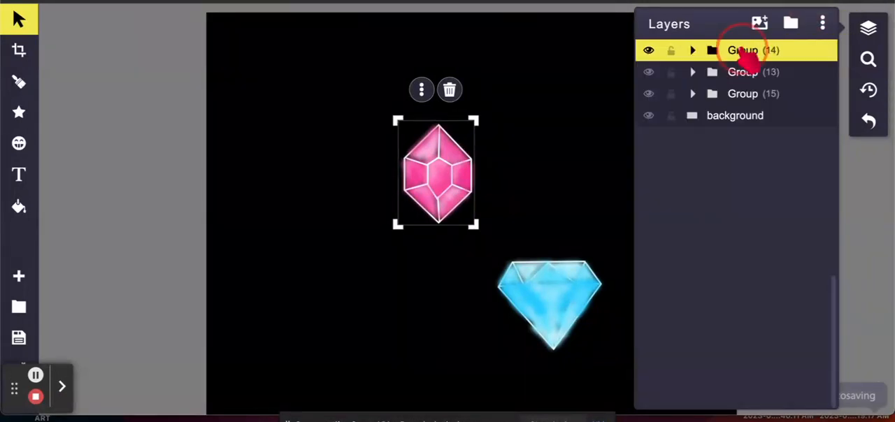
shift+click(748, 79)
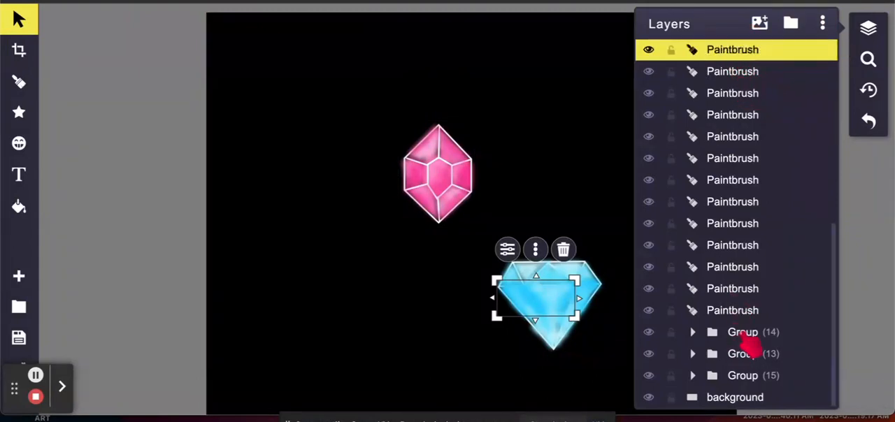
drag(746, 338, 743, 411)
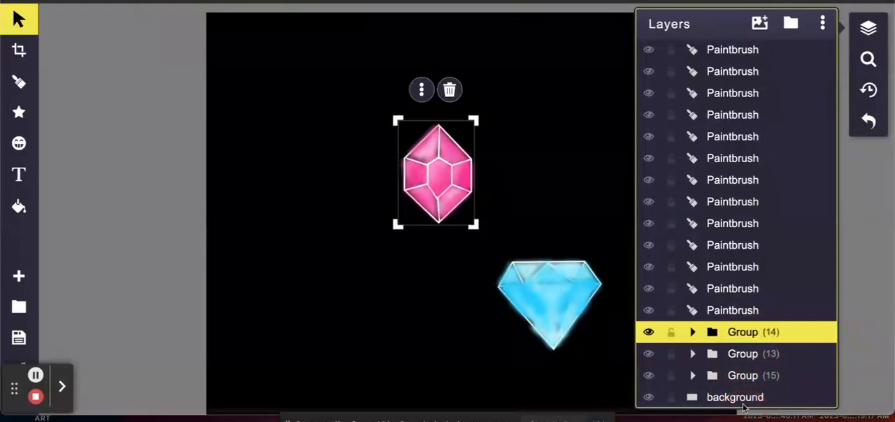
drag(795, 334, 807, 385)
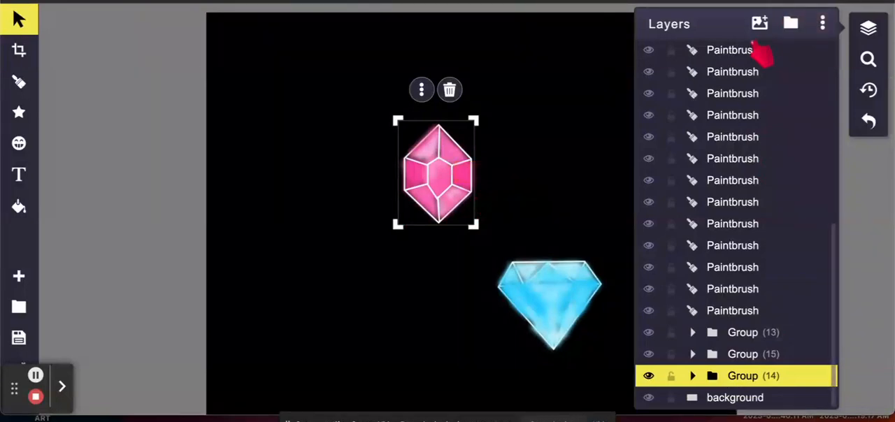
Step: Group the 13 paintbrush layers directly above the existing groups and move the new group beneath the 14-item group, above the background
click(759, 52)
shift+click(752, 74)
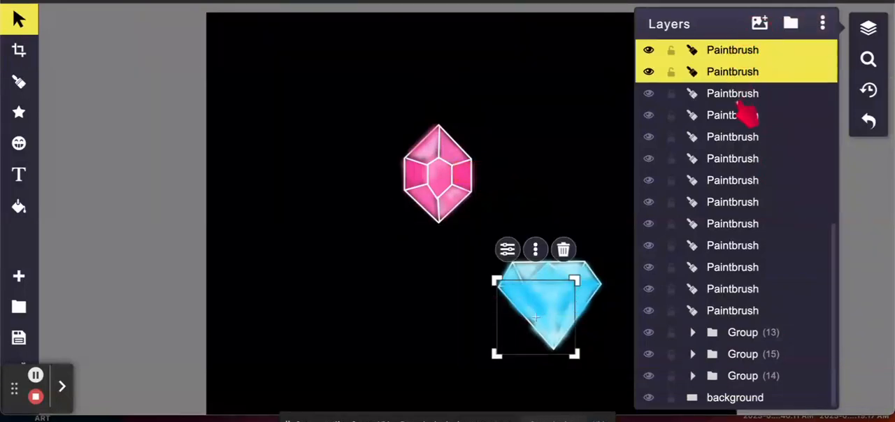
shift+click(746, 96)
shift+click(742, 116)
shift+click(740, 143)
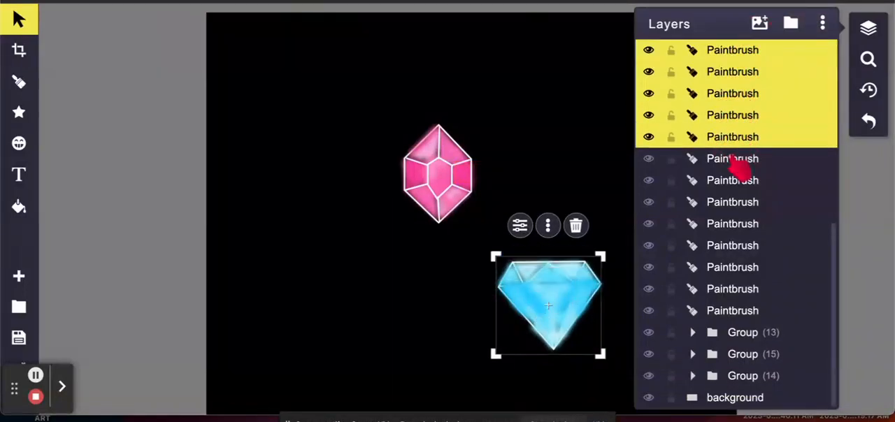
shift+click(742, 162)
shift+click(739, 183)
shift+click(736, 205)
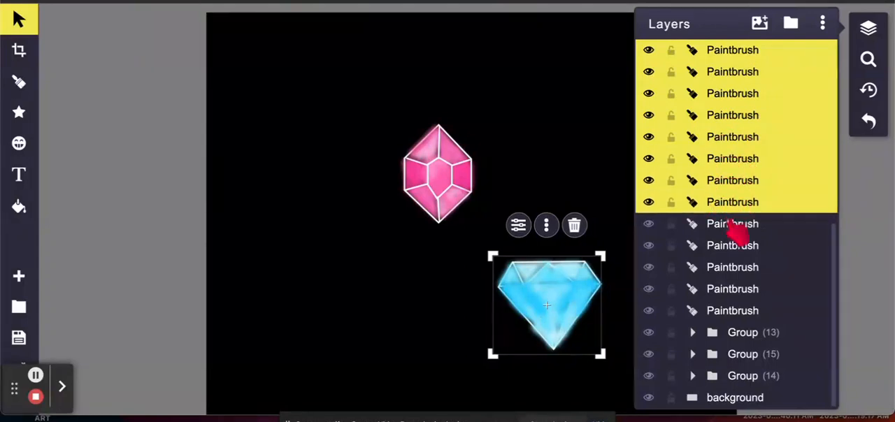
shift+click(738, 228)
shift+click(735, 248)
shift+click(731, 272)
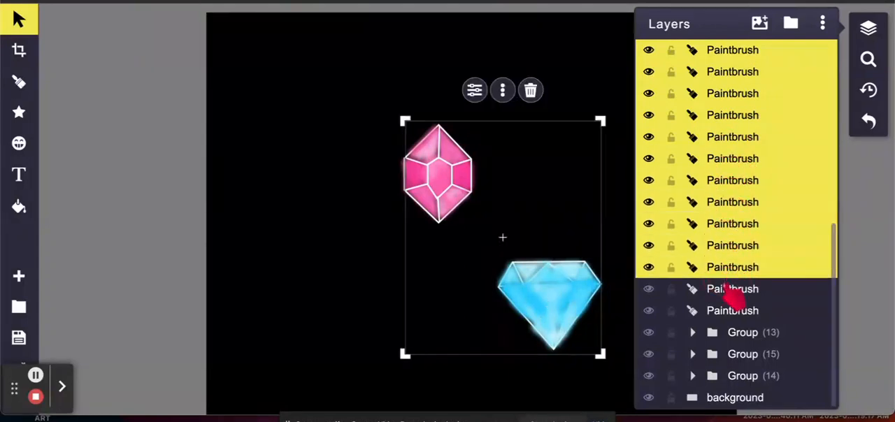
shift+click(732, 293)
shift+click(730, 312)
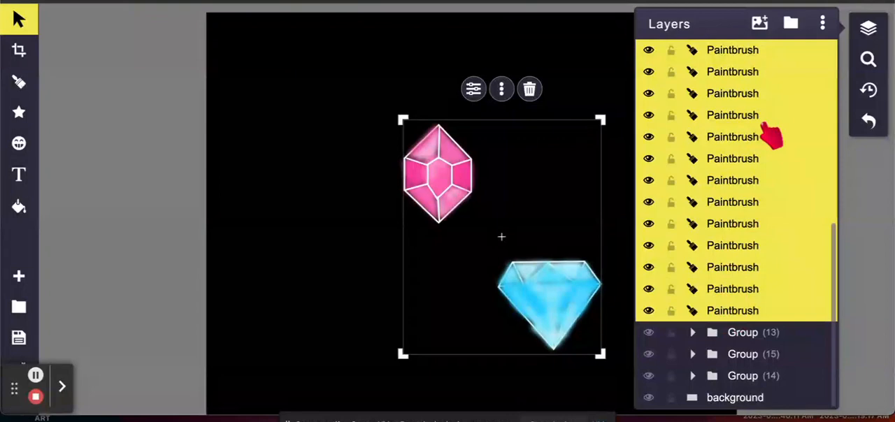
click(791, 23)
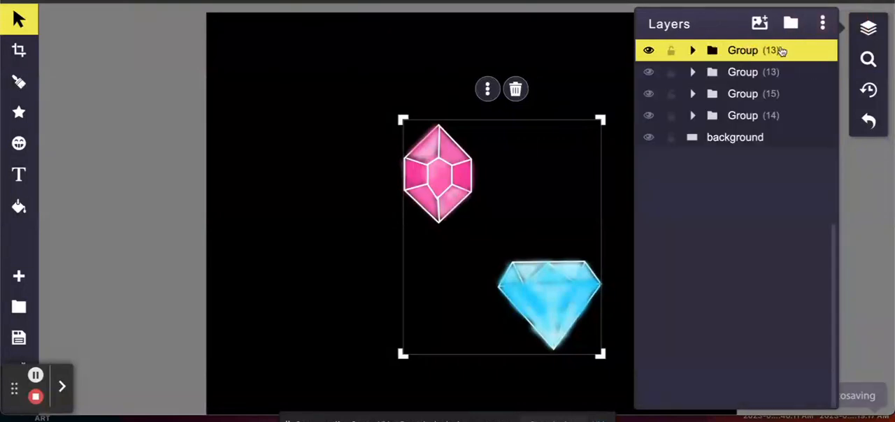
click(808, 54)
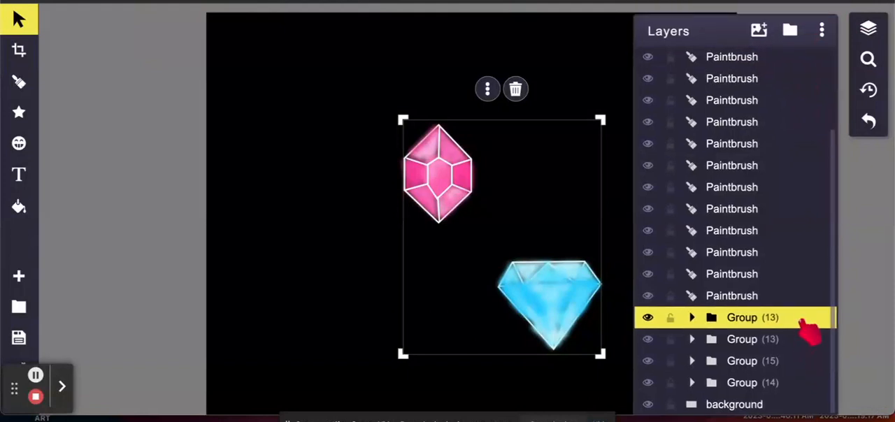
drag(801, 322, 802, 393)
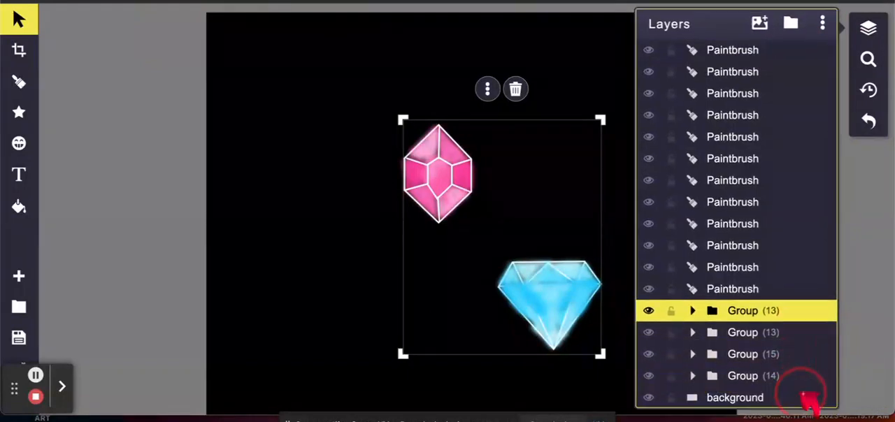
Step: Group the next 12 paintbrush layers directly above the existing groups
click(747, 56)
click(746, 75)
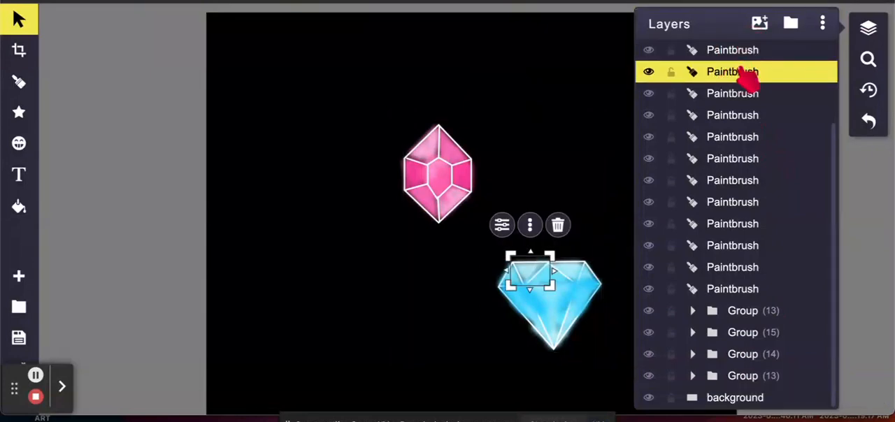
click(745, 56)
mouse_move(740, 79)
mouse_down()
mouse_move(727, 152)
mouse_move(732, 292)
mouse_up()
click(794, 23)
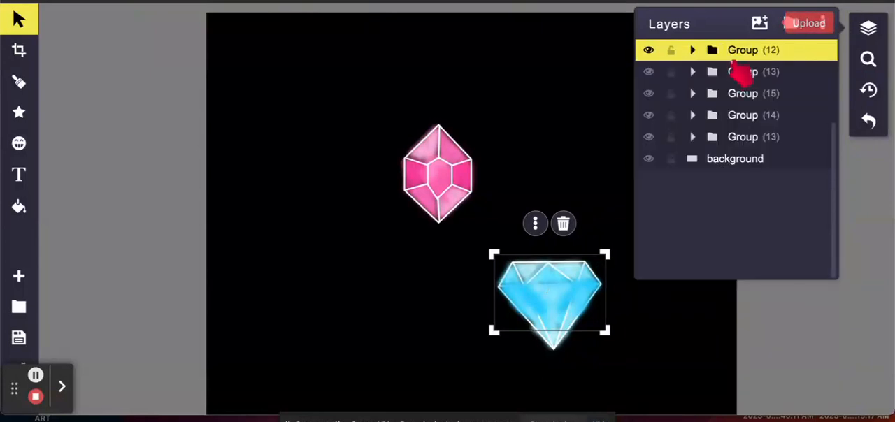
Step: Move the new 12-item group beneath all the other groups, directly above the background layer
click(811, 52)
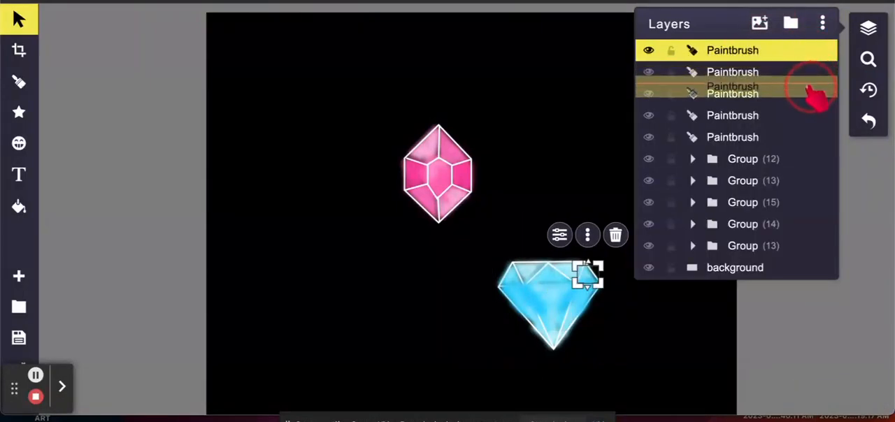
click(811, 95)
click(809, 168)
drag(809, 172, 813, 254)
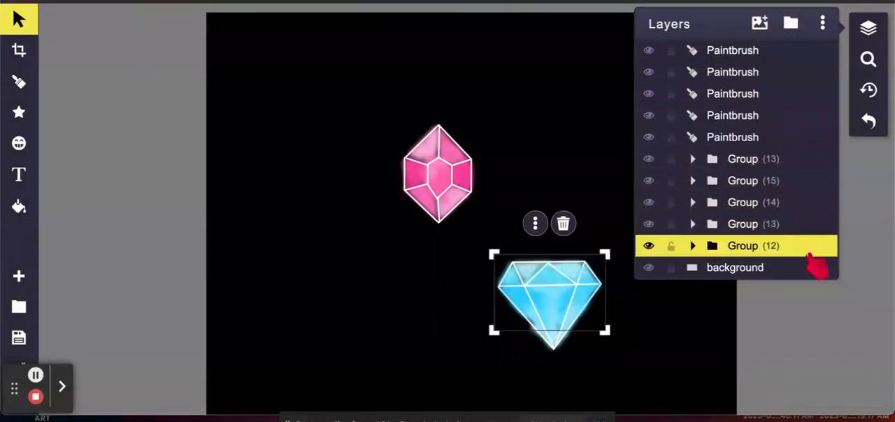